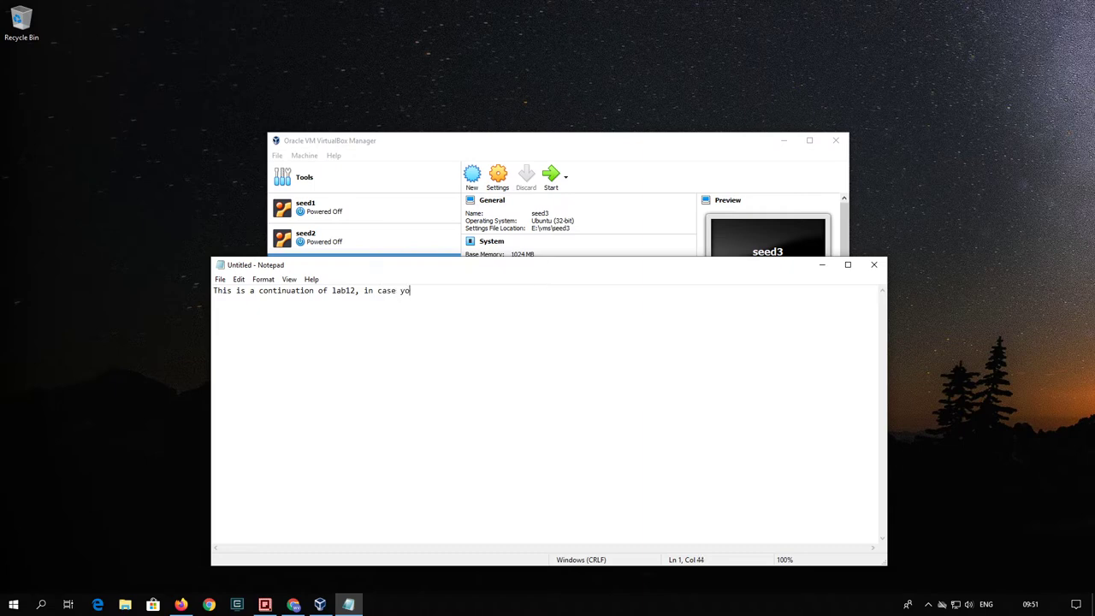
Step: Complete the Notepad note with "windows server corrupted." and "We use another seed to work as a vpn client.", and minimize it
type("windows server corrupted.")
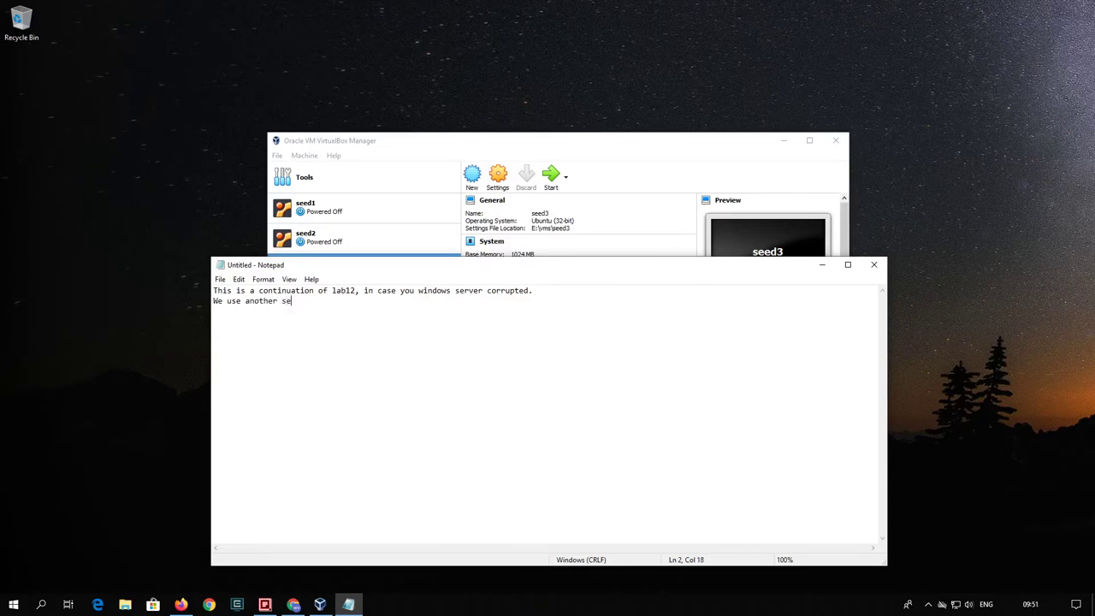
type("ed to work as a vpn client.")
left_click(820, 264)
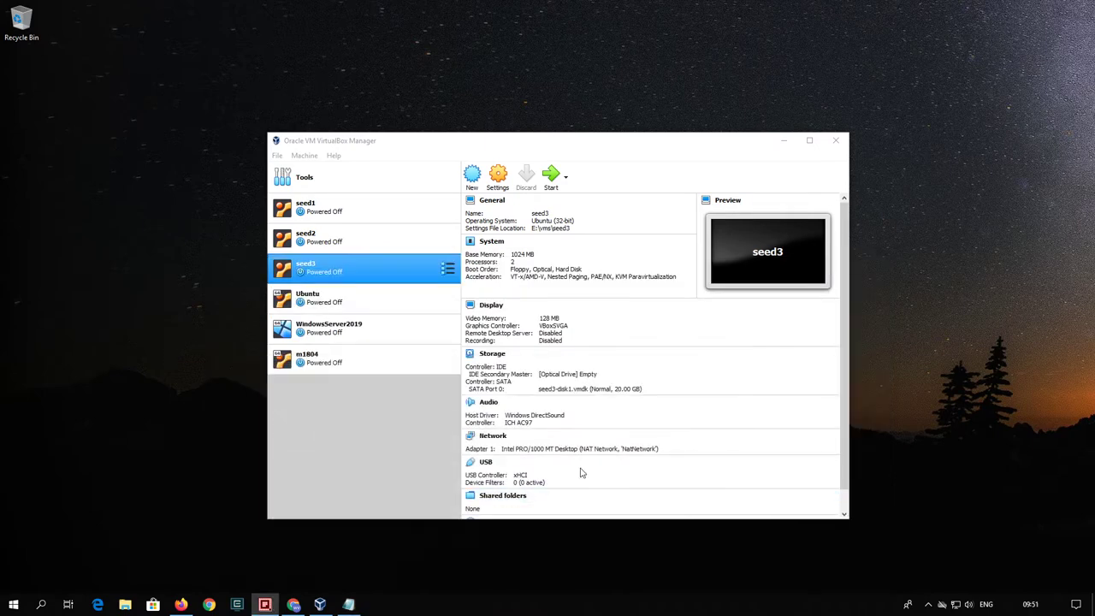
Step: Start the Ubuntu virtual machine from VirtualBox Manager
left_click(368, 299)
left_click(402, 261, "ctrl")
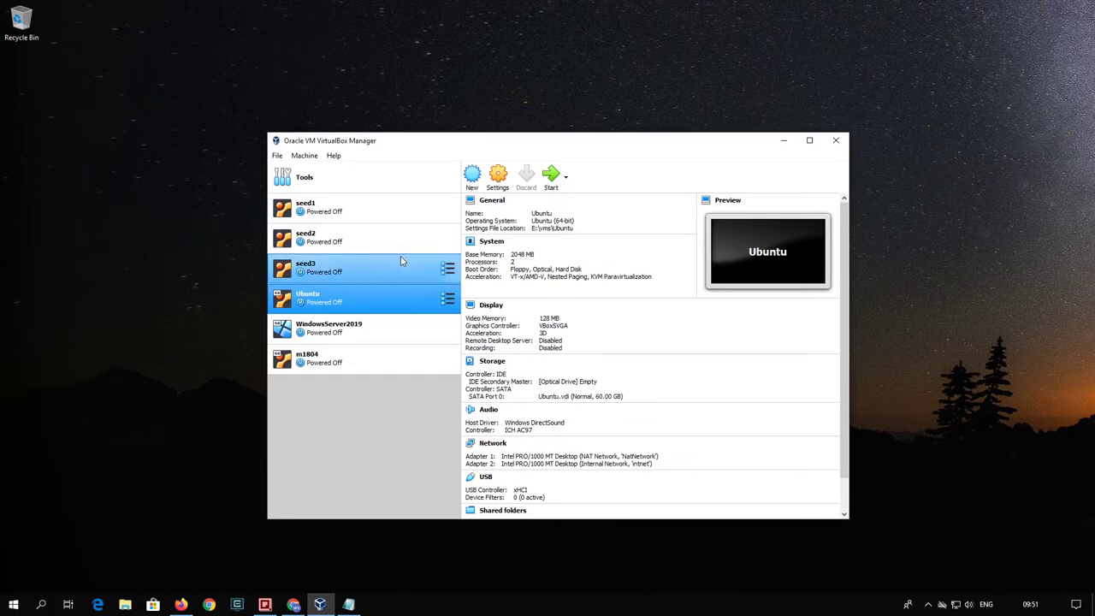
left_click(402, 261, "ctrl")
left_click(550, 176)
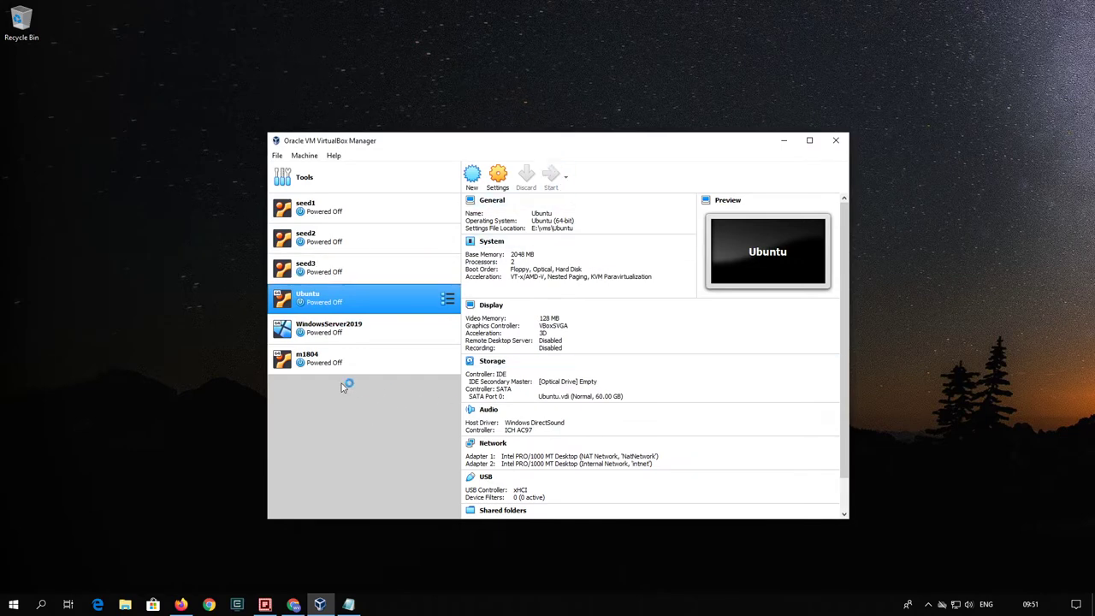
Step: Start the seed1 virtual machine and switch its display from full screen to a window
left_click(334, 211, "ctrl")
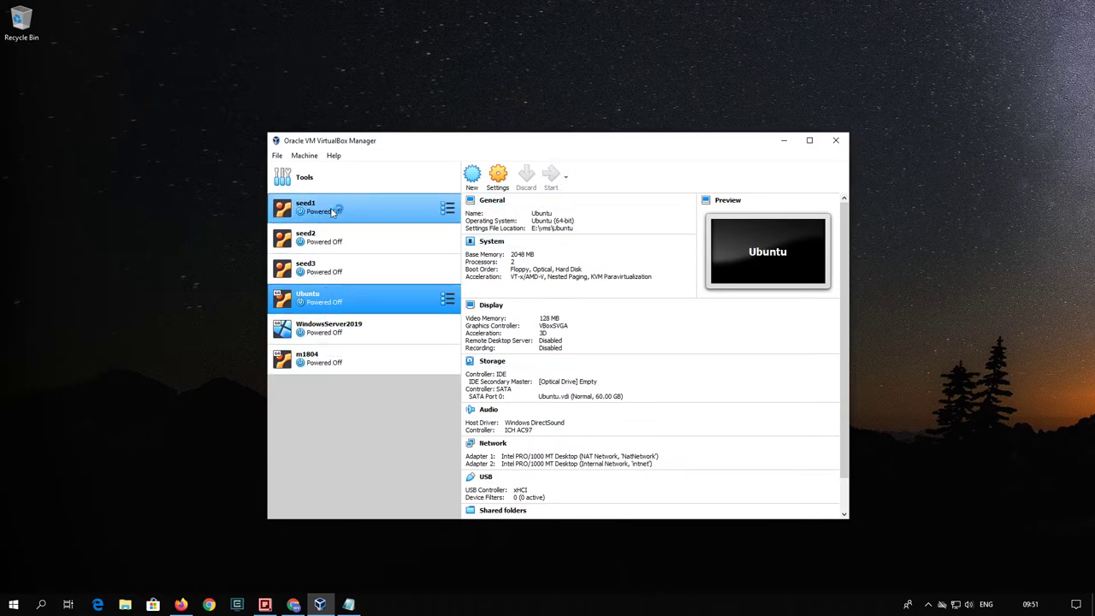
left_click(335, 212, "ctrl")
left_click(340, 210, "ctrl")
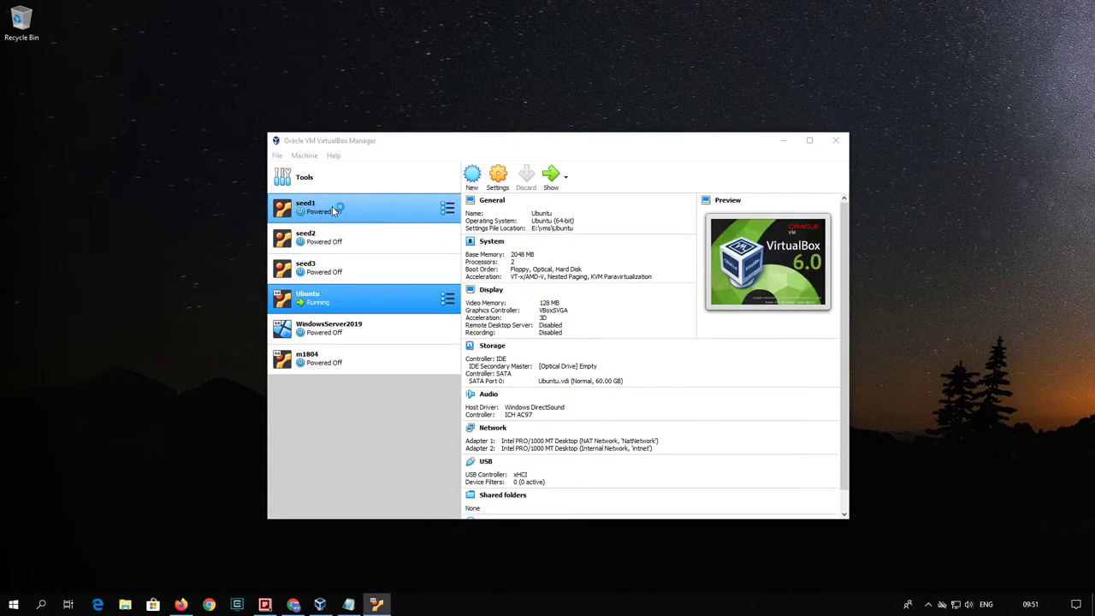
left_click(336, 212)
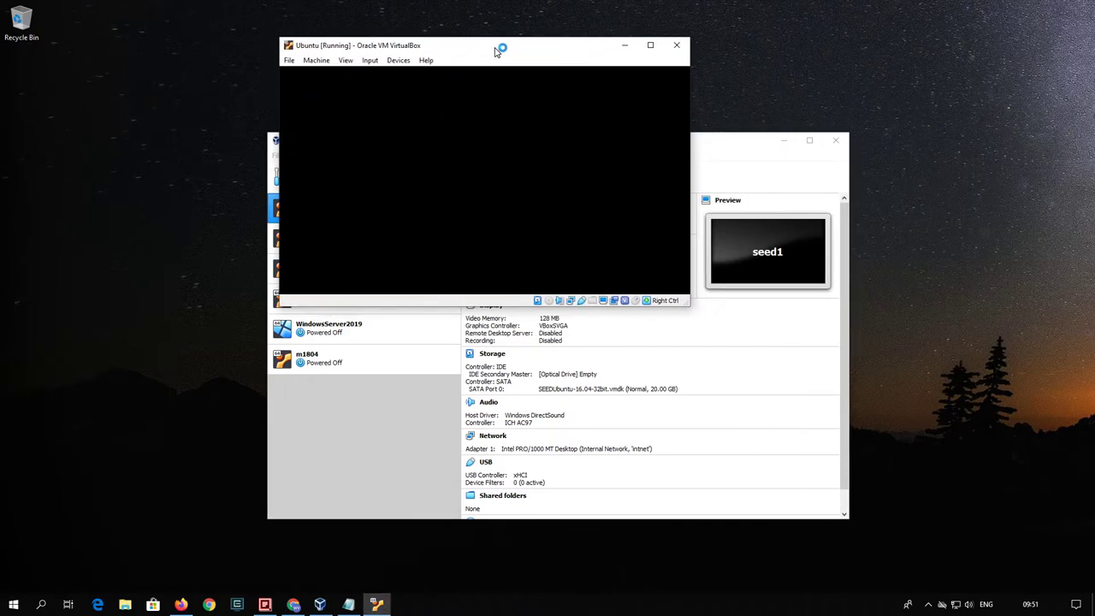
left_click(357, 418)
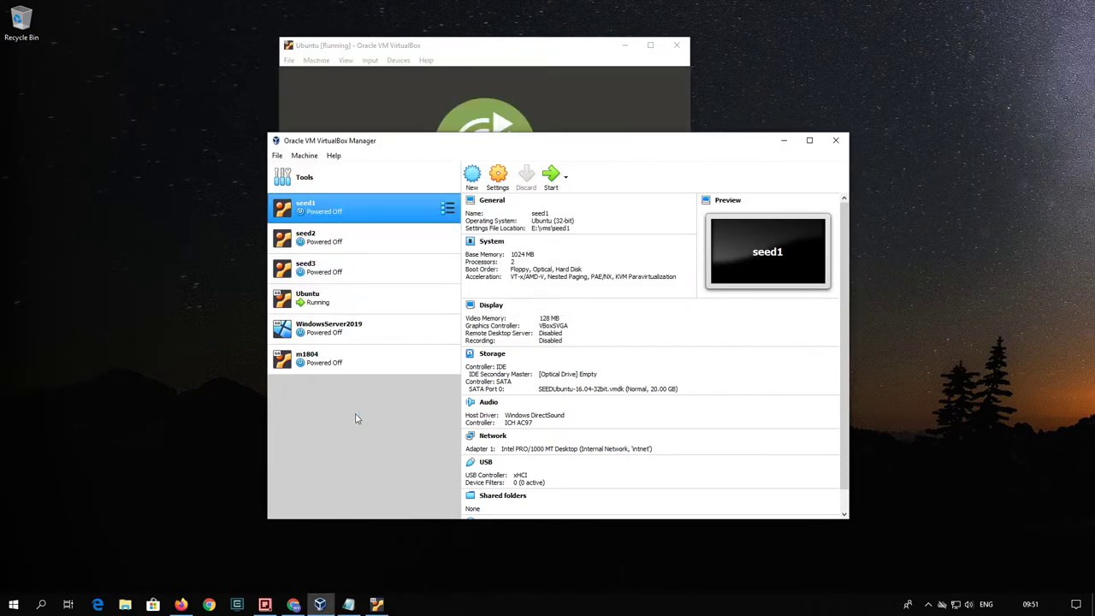
left_click(326, 245, "ctrl")
left_click(372, 243, "ctrl")
left_click(551, 176)
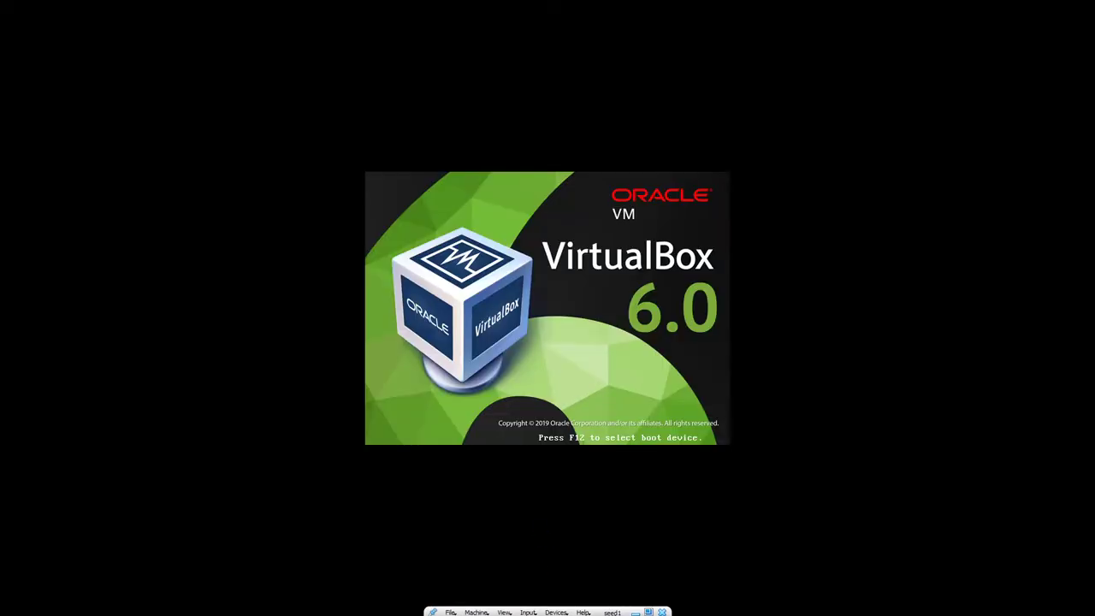
left_click(648, 610)
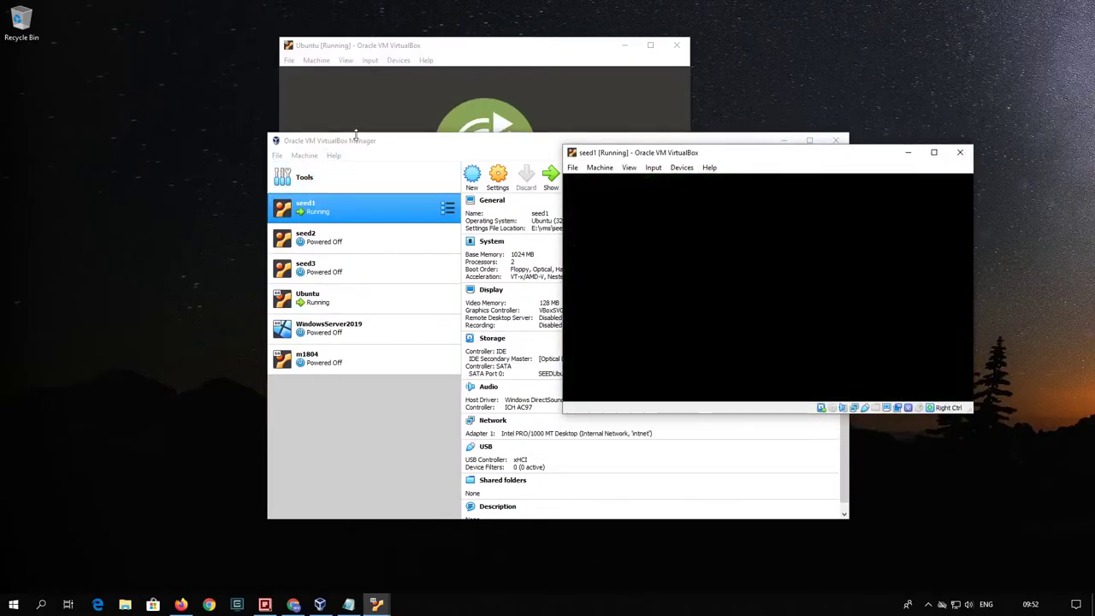
Step: Start the seed2 virtual machine from VirtualBox Manager
left_click(354, 140)
left_click(338, 243)
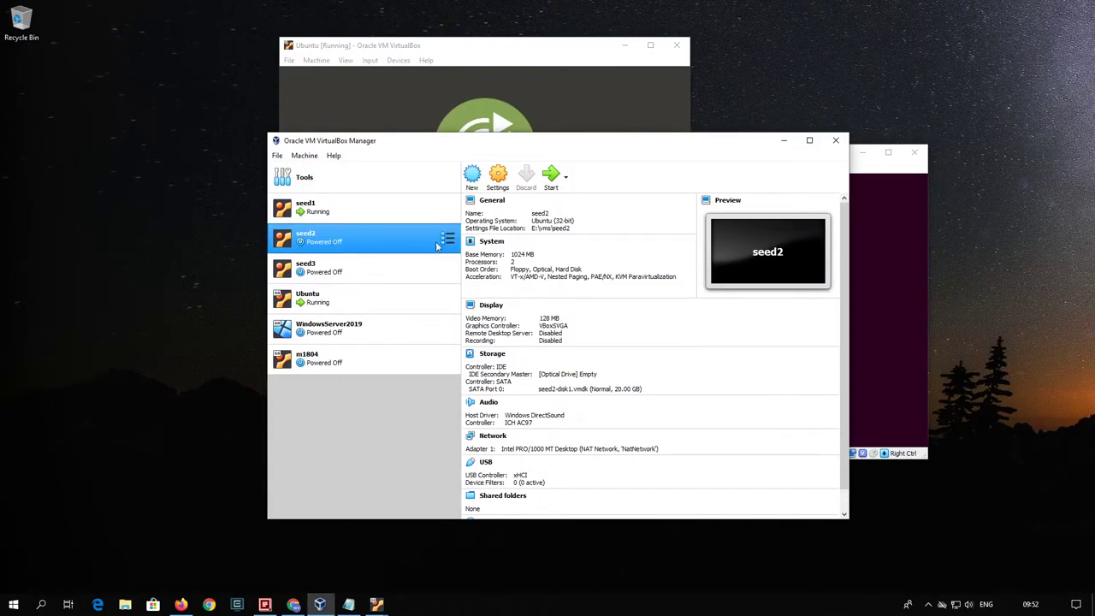
left_click(550, 176)
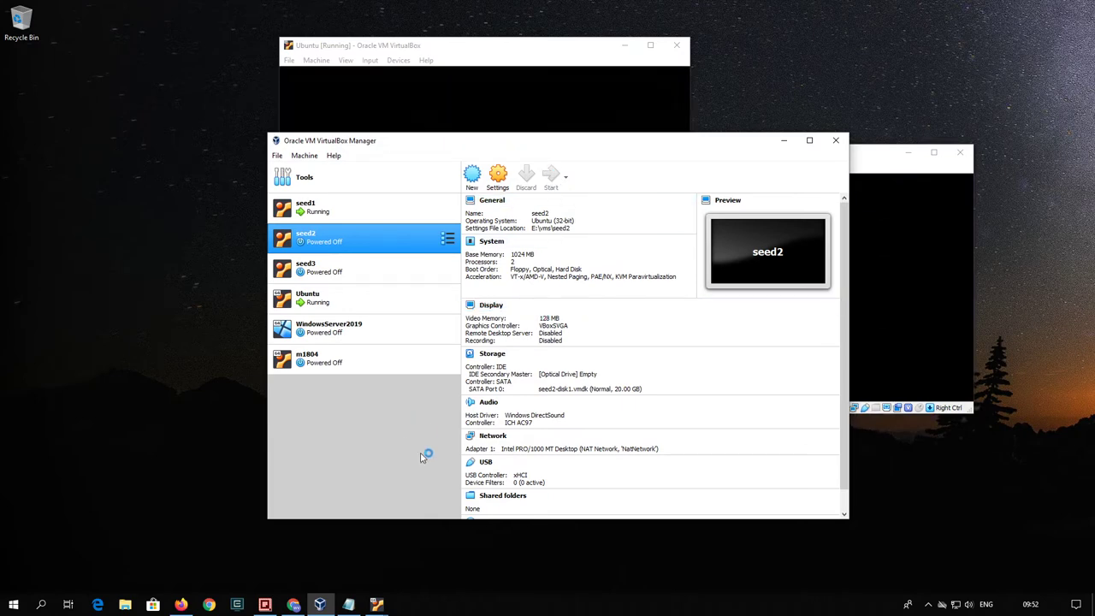
Step: Add to the Notepad note "Ubuntu is the vpn server, seed1 is a internal computer, seed2 as a vpn client like windows server here."
left_click(348, 604)
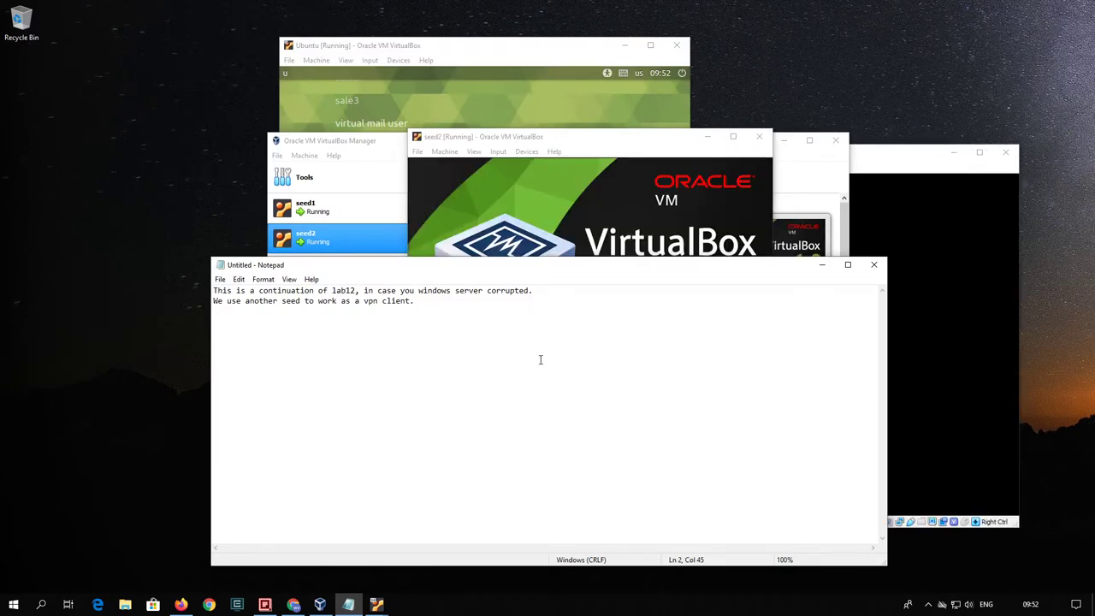
key("Return")
key("Return")
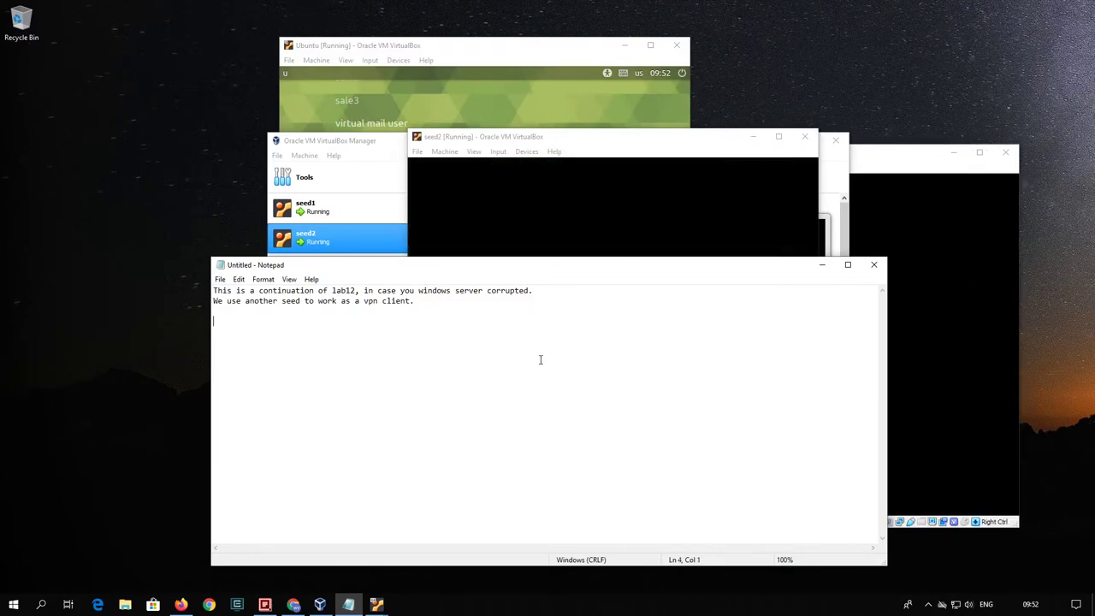
type("Ubuntu is the ")
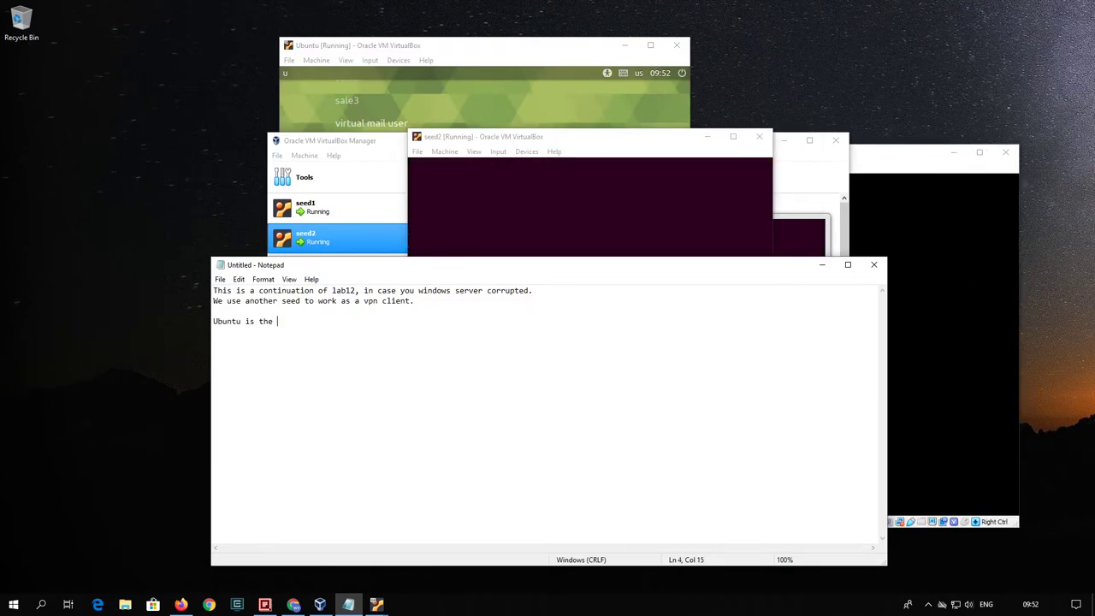
type("vpn server, seed1 is a inter")
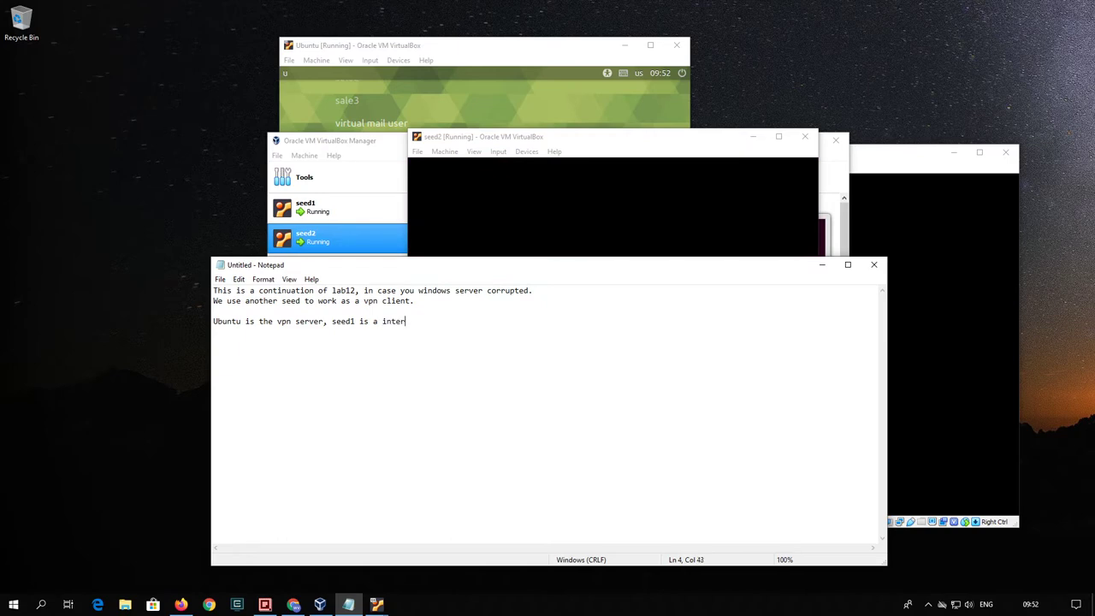
type("nal computer, seed2 as")
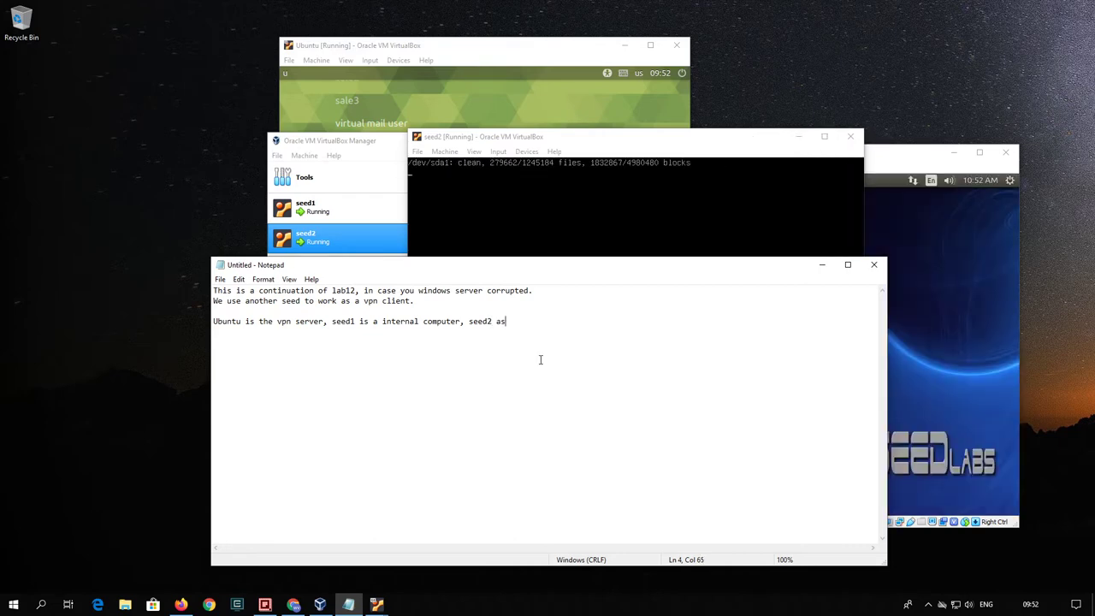
type(" a vpn client like windows serv")
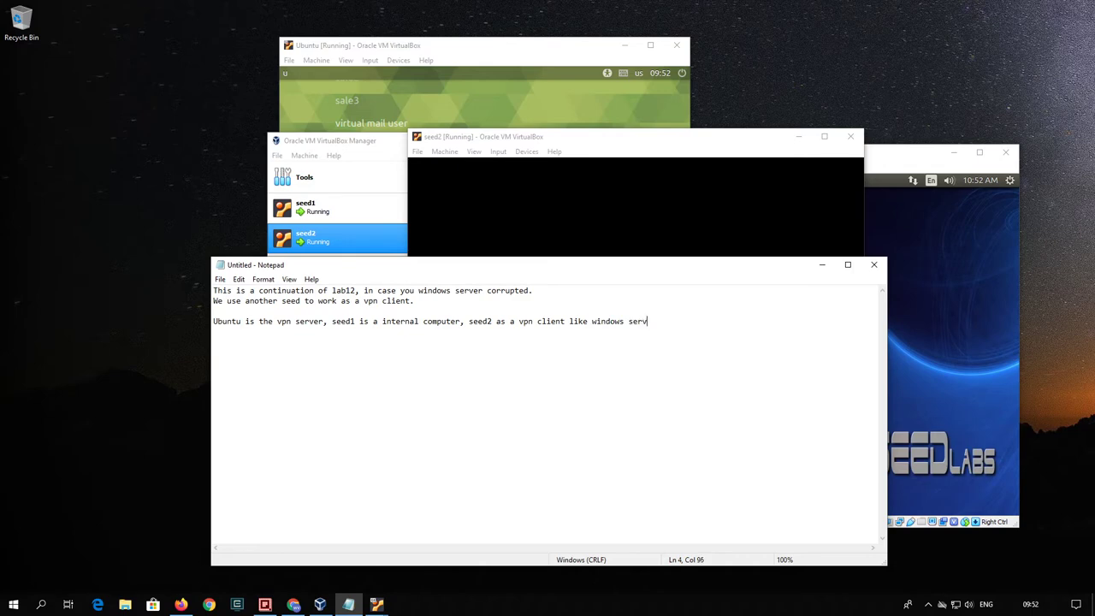
type("er here.")
left_click(821, 265)
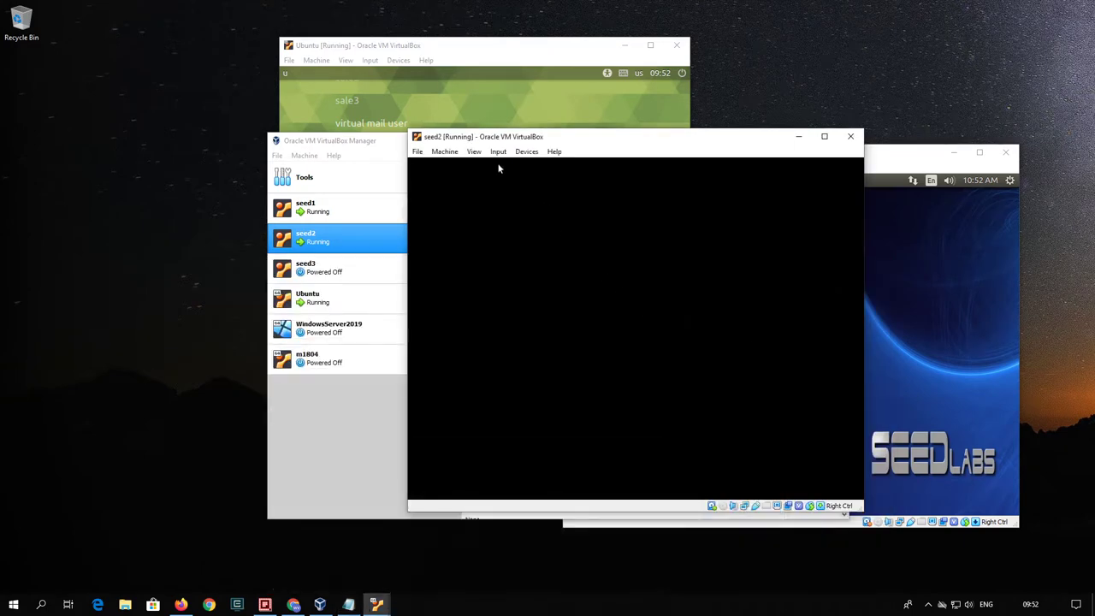
Step: Log in to the Ubuntu virtual machine by entering the account password
left_click(461, 49)
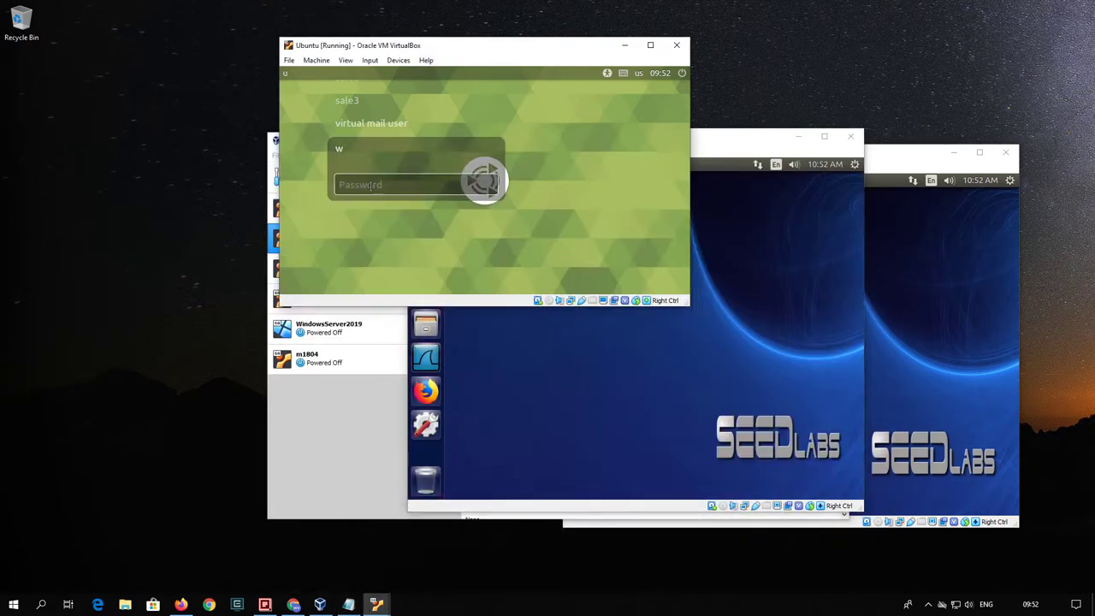
type("s")
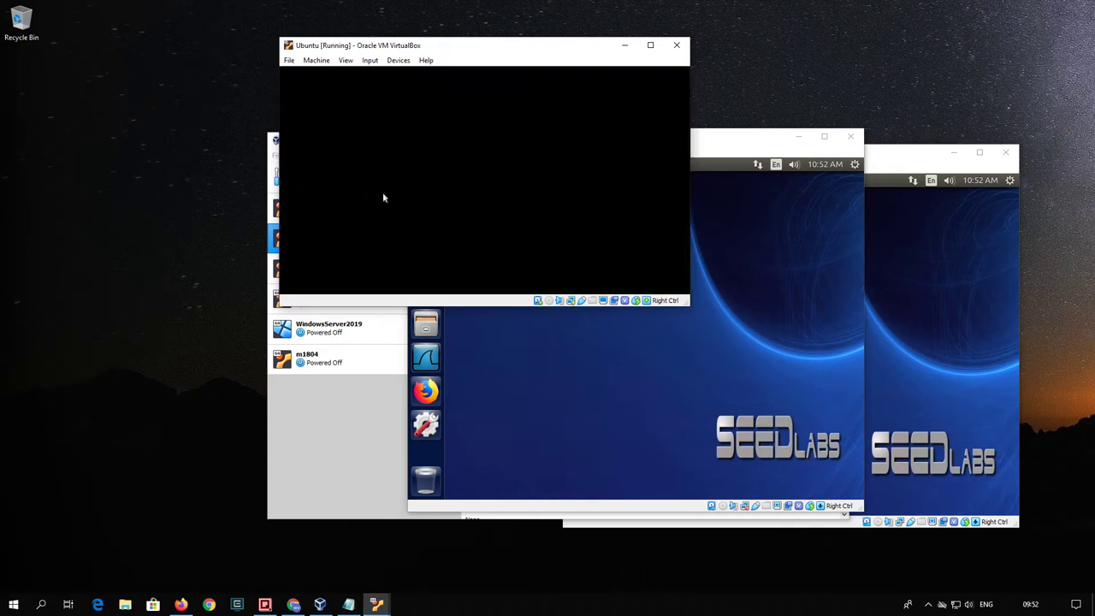
Step: Minimize the seed1 virtual machine window and the VirtualBox Manager window, leaving Ubuntu and seed2 open
left_click(778, 266)
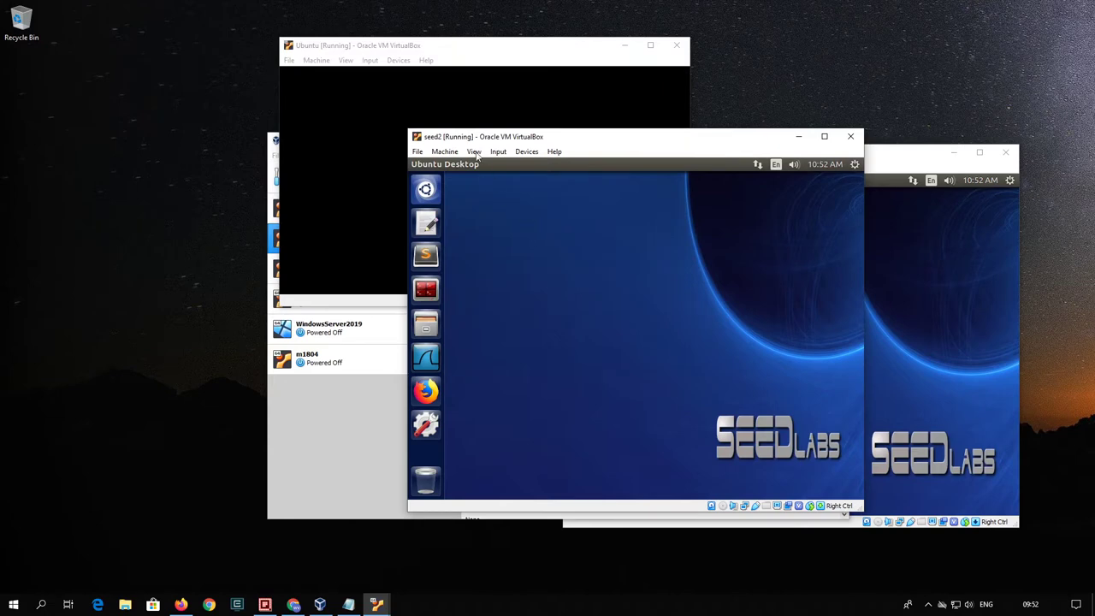
left_click(939, 261)
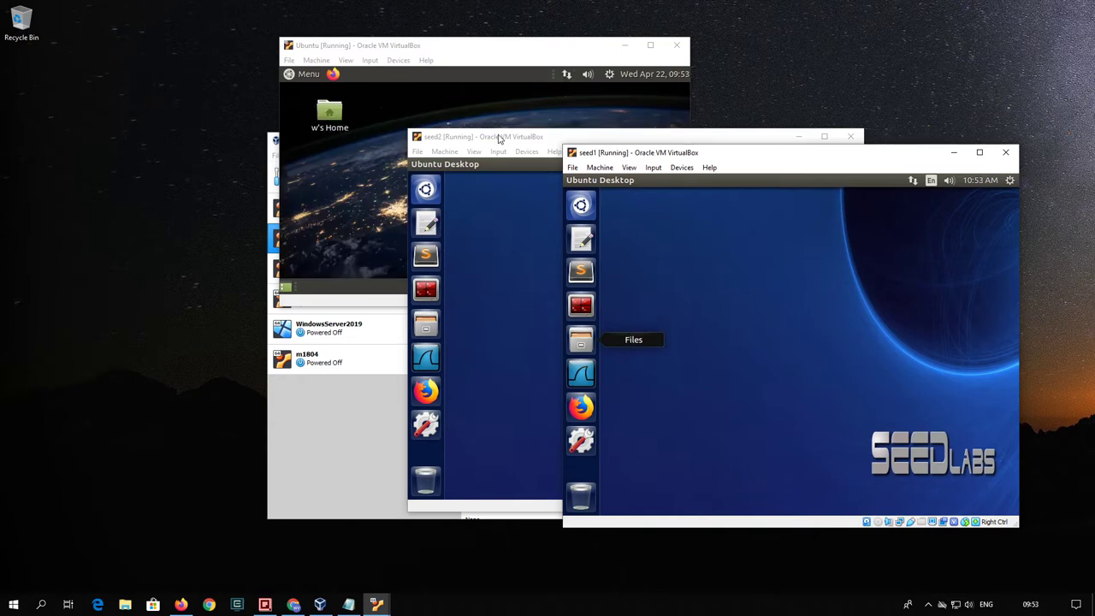
left_click(954, 152)
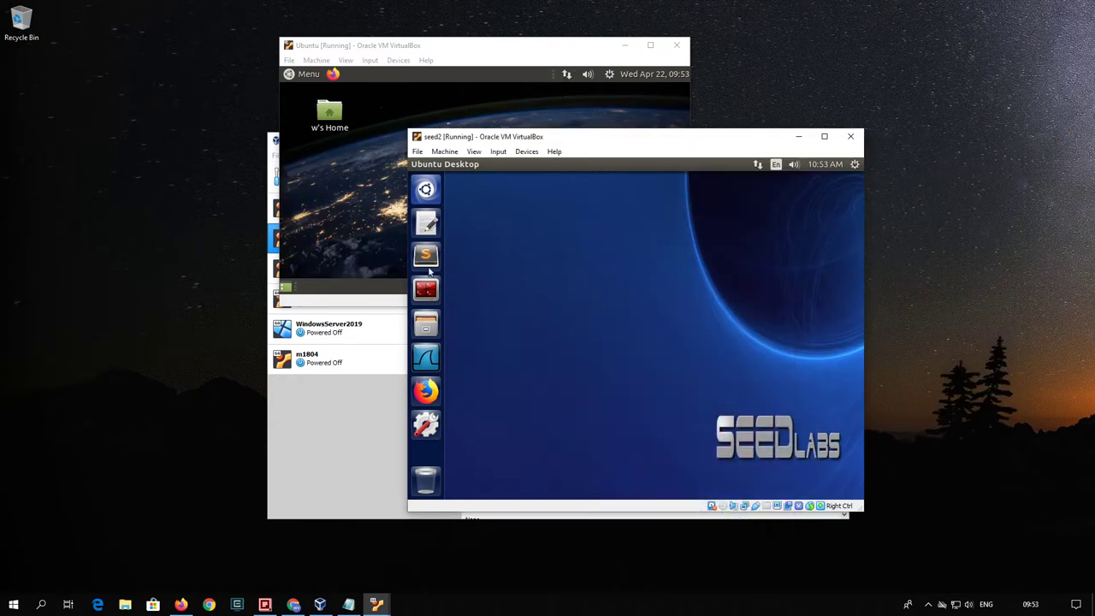
left_click_drag(579, 141, 578, 144)
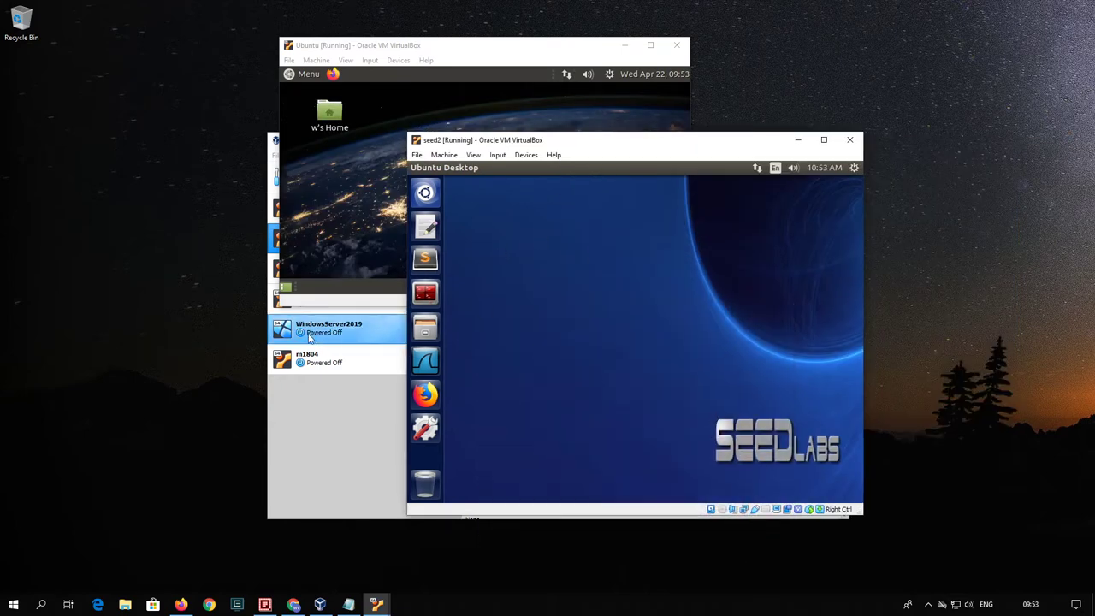
left_click(316, 448)
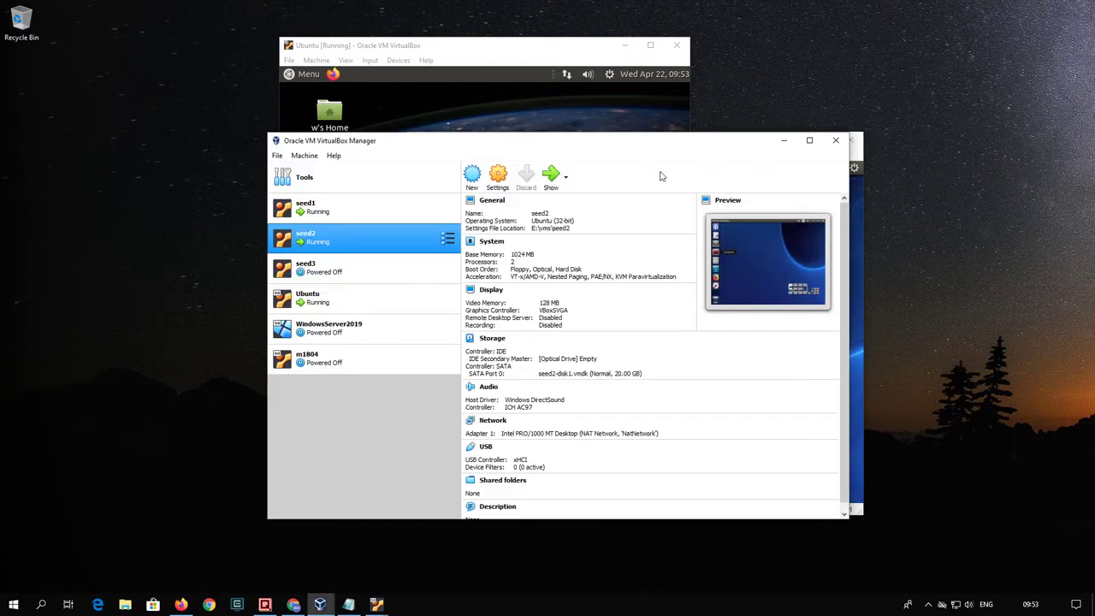
left_click(784, 141)
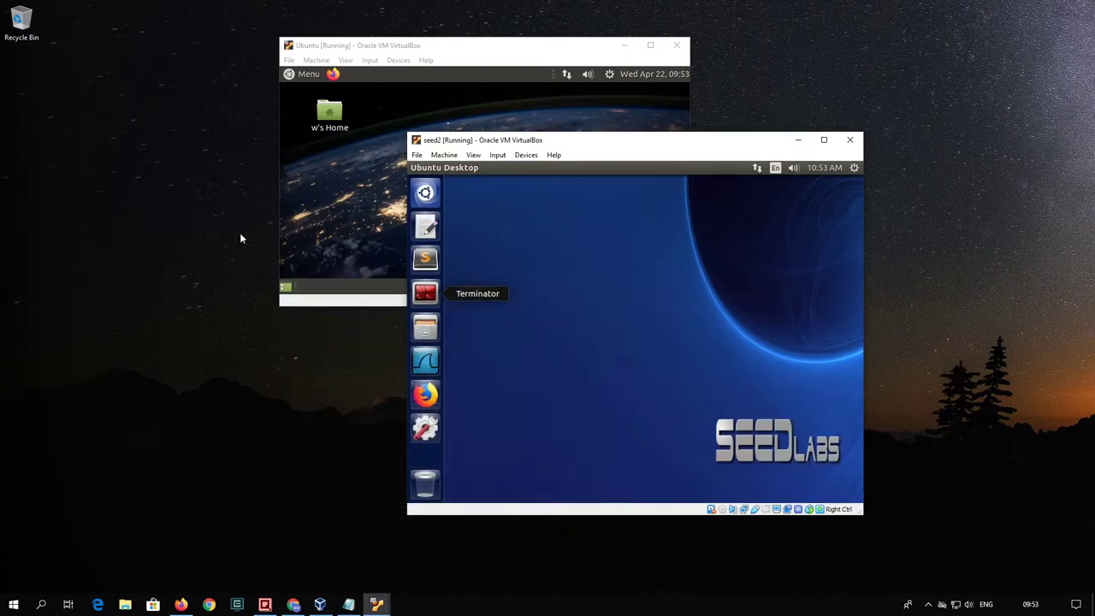
Step: Enlarge and reposition the Ubuntu virtual machine window, and switch it to full screen
left_click(335, 189)
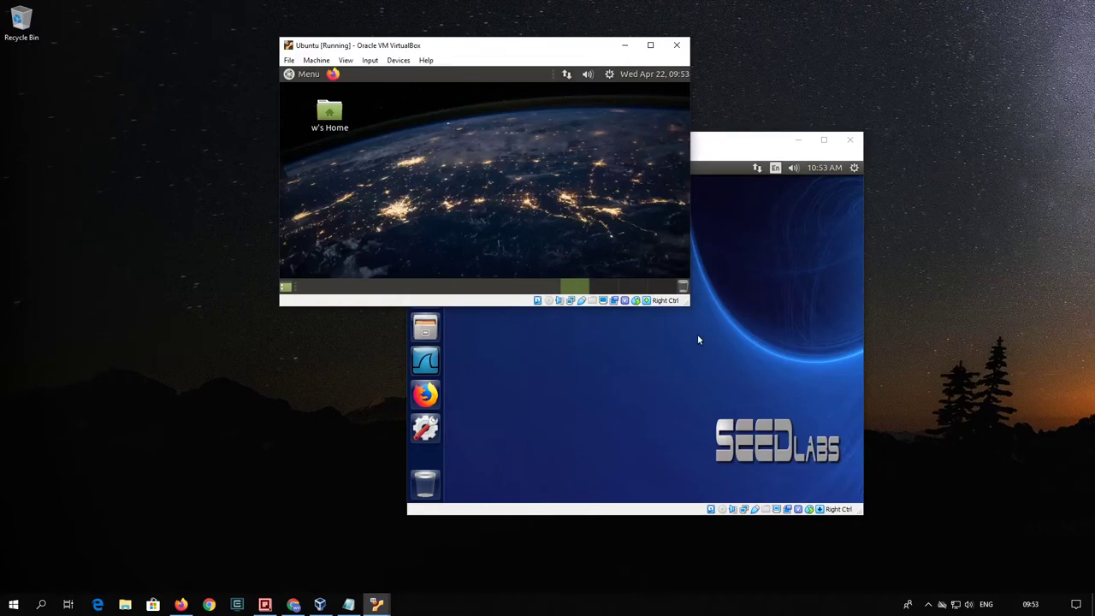
left_click_drag(689, 306, 971, 570)
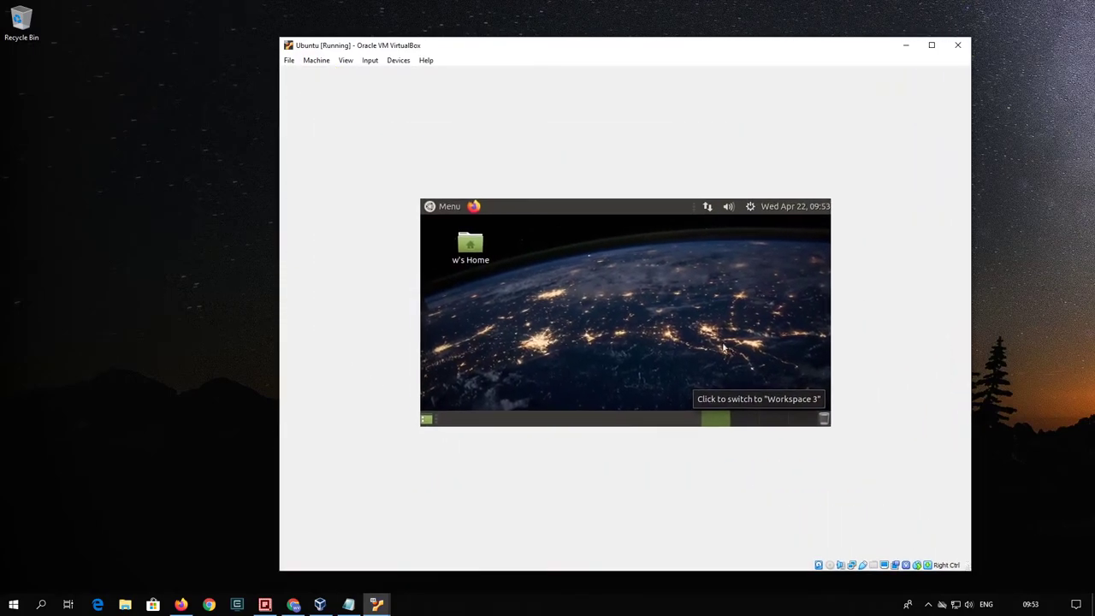
left_click_drag(506, 44, 401, 32)
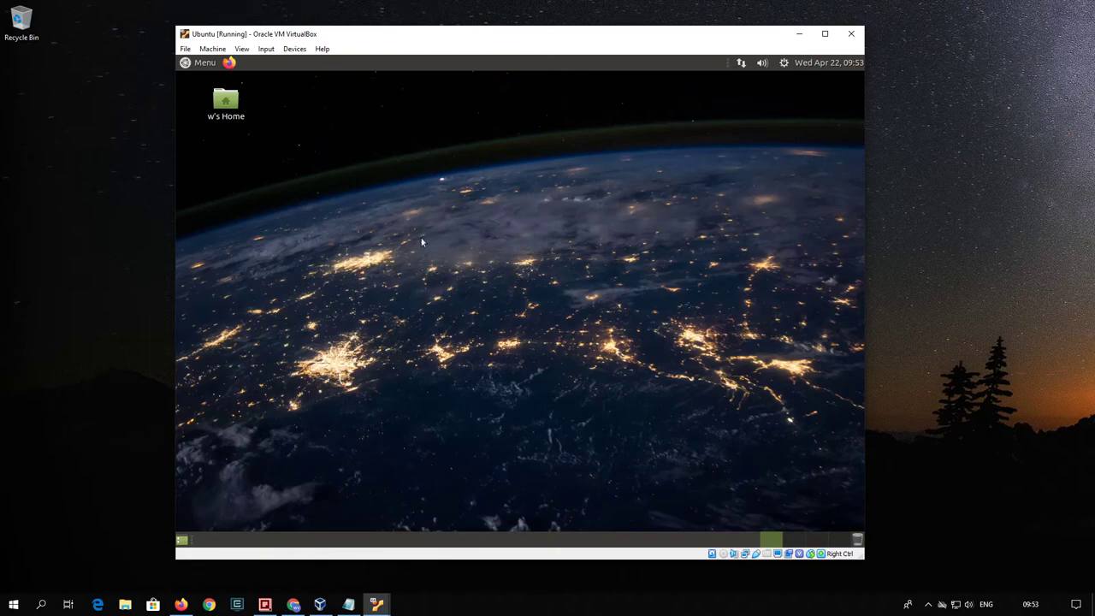
key("Control_R+f")
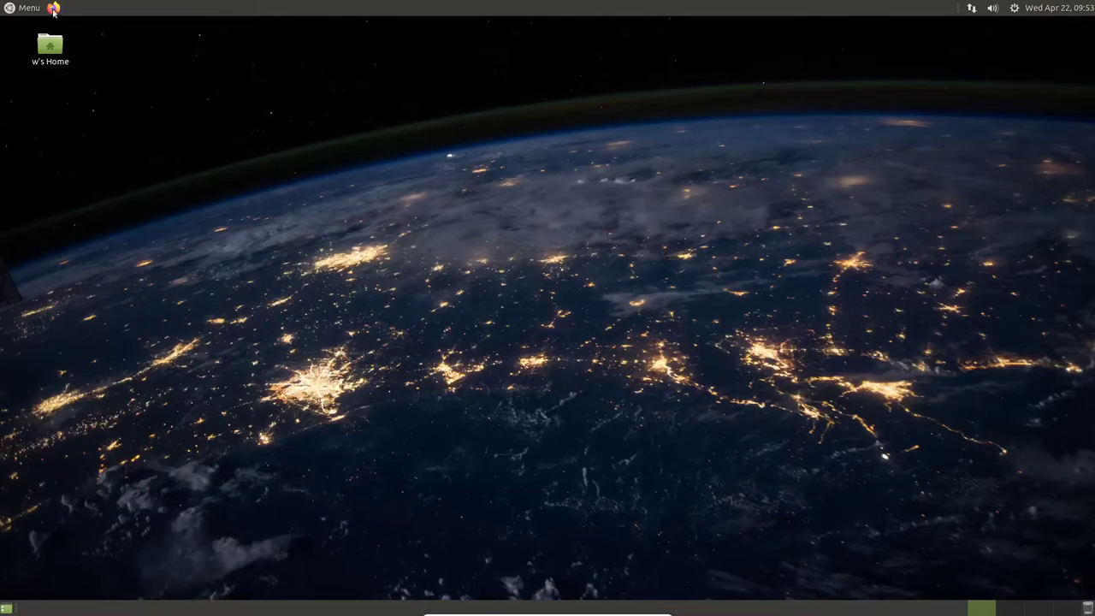
Step: Open Firefox in the Ubuntu machine and go from the lab10 GitHub page to the its454 labs folder
left_click(53, 8)
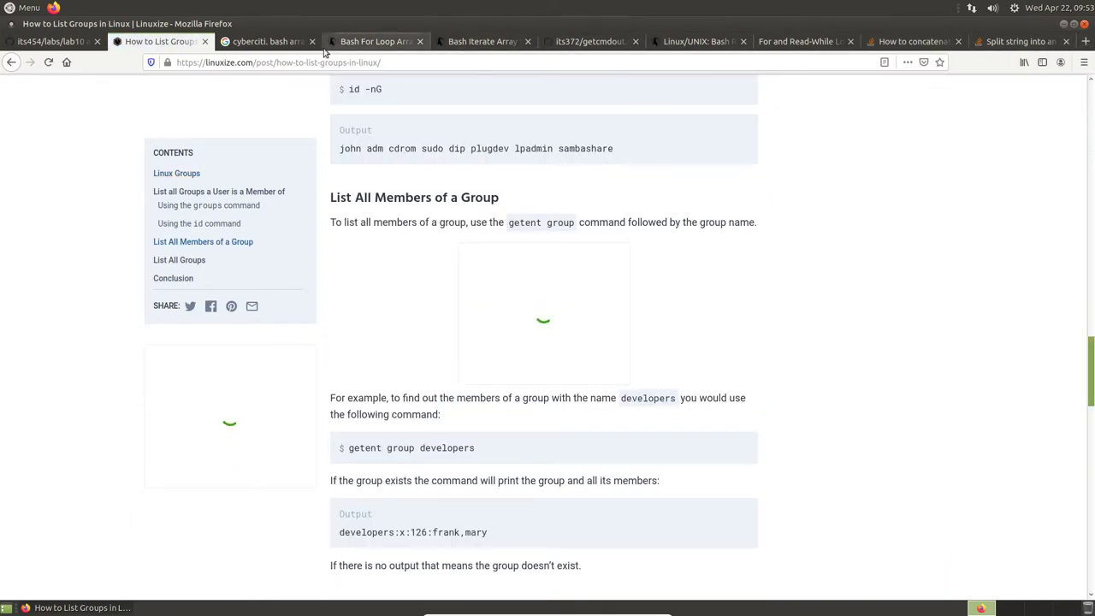
left_click(83, 40)
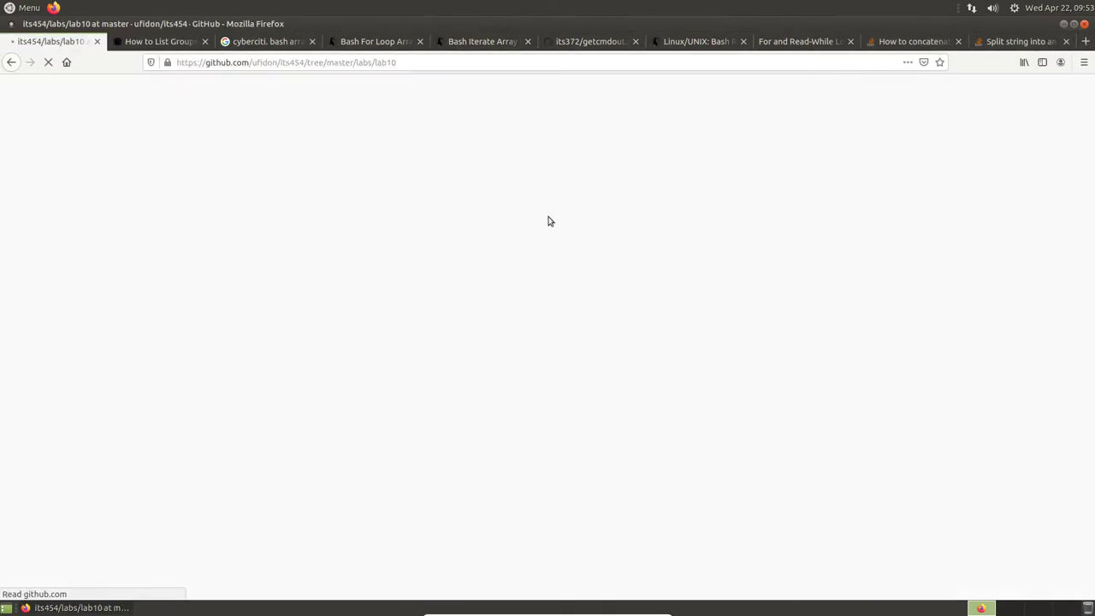
scroll(572, 242, "up", 3)
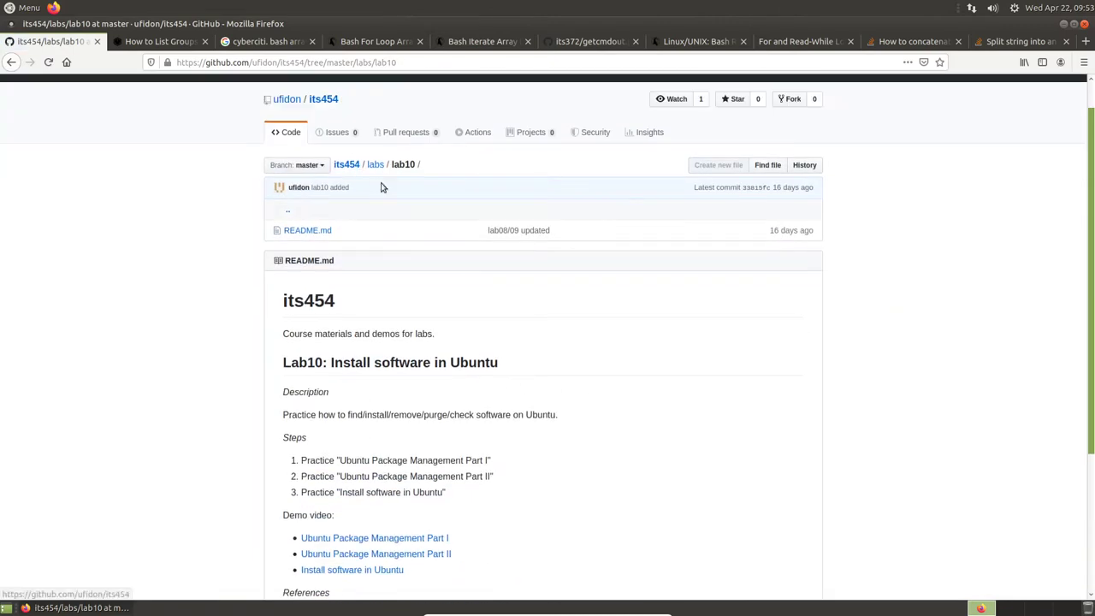
left_click(375, 166)
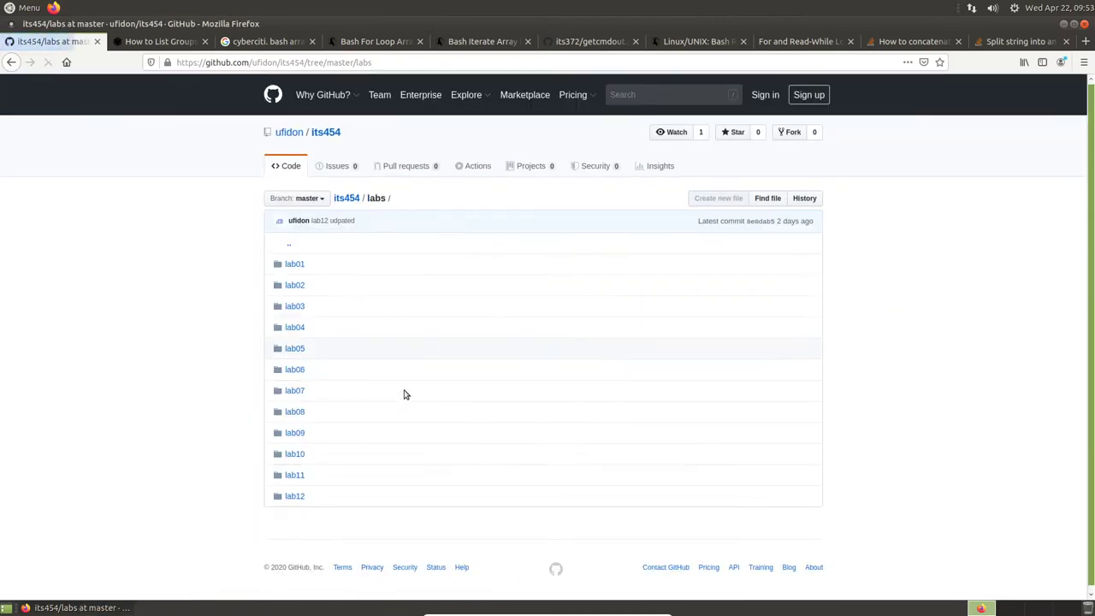
Step: Open the lab12 folder and bring up its "How To Set Up an OpenVPN Server on Ubuntu 18.04" reference in a new tab
left_click(294, 496)
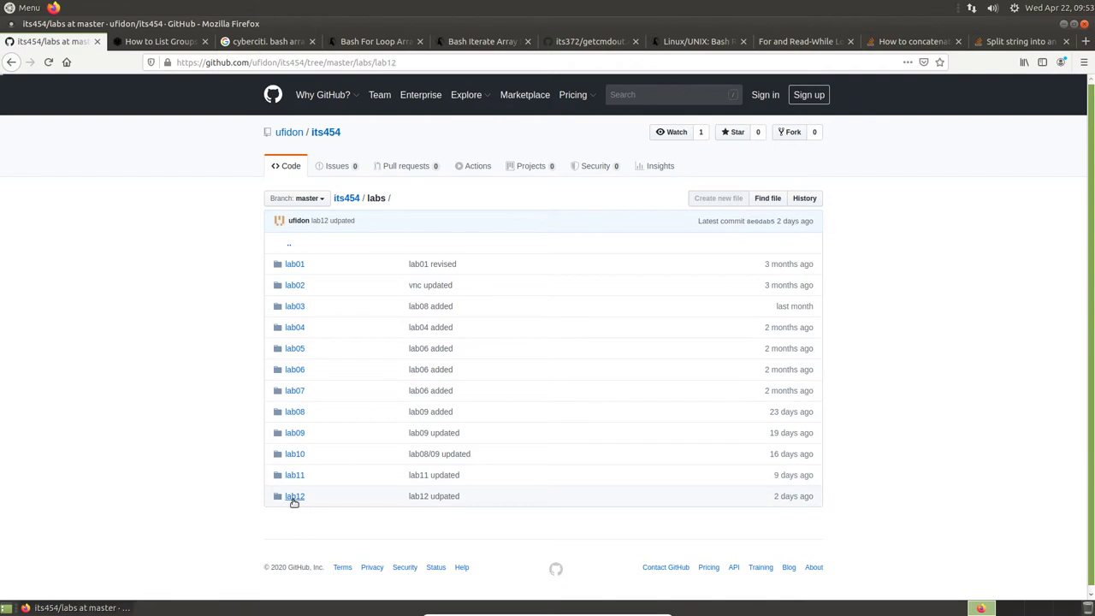
scroll(601, 350, "down", 8)
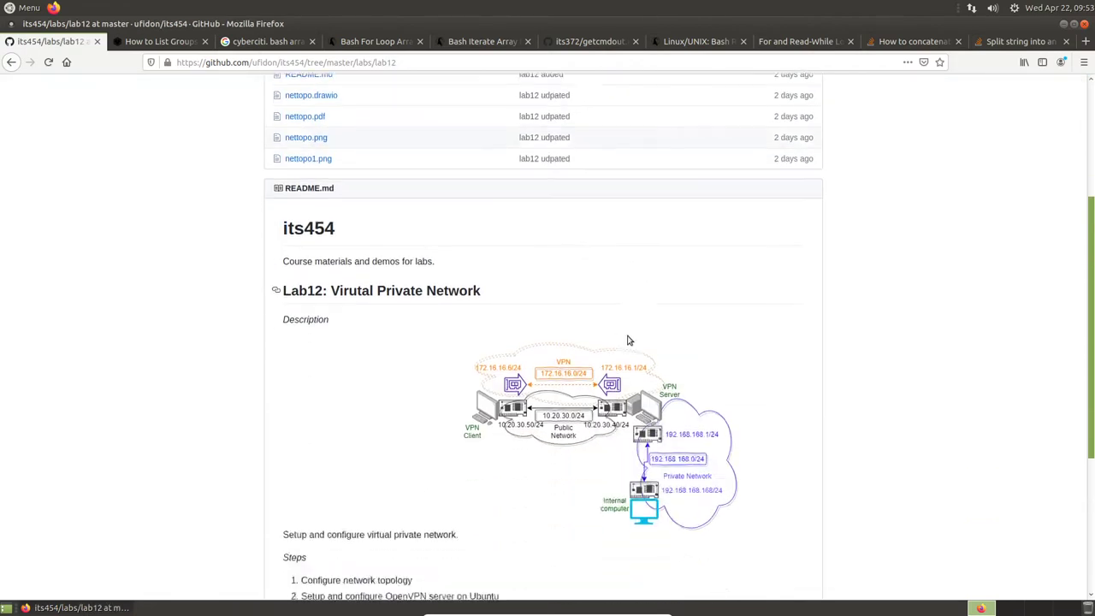
scroll(479, 479, "down", 2)
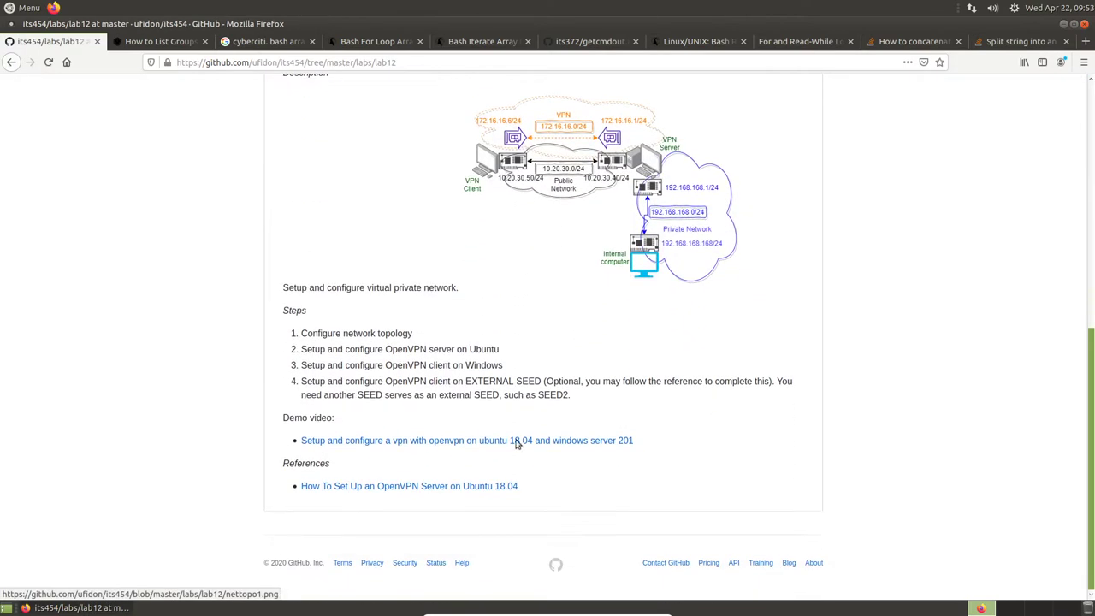
right_click(457, 489)
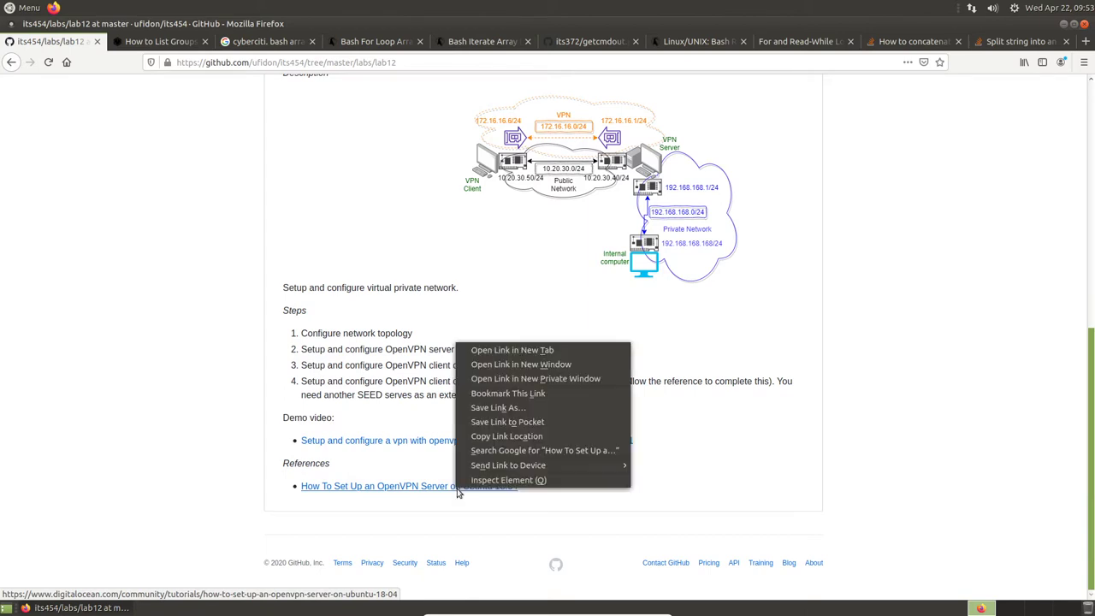
left_click(565, 351)
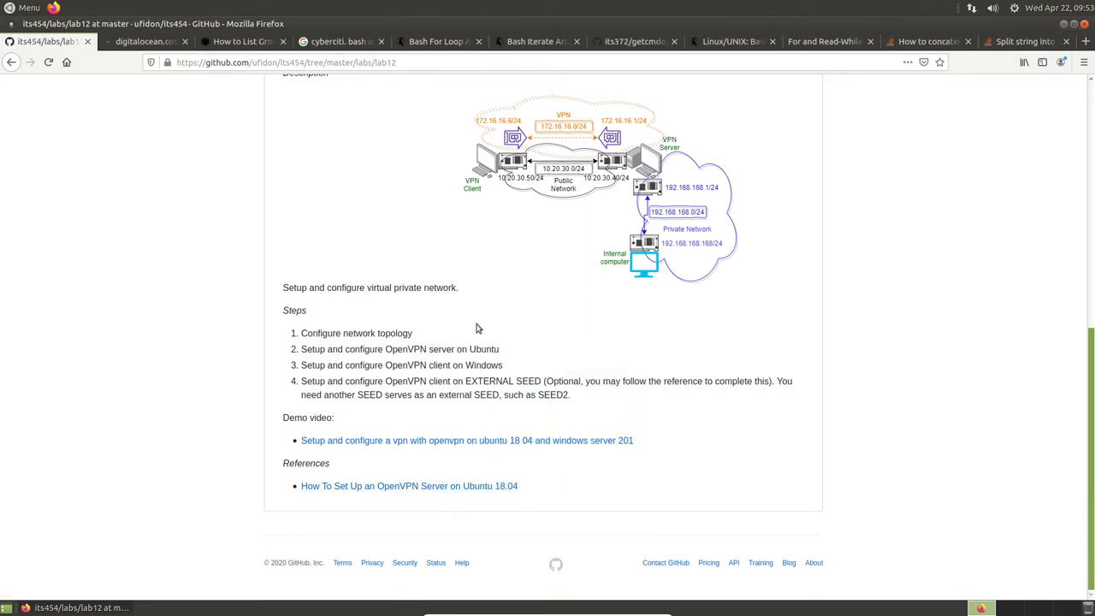
left_click(139, 42)
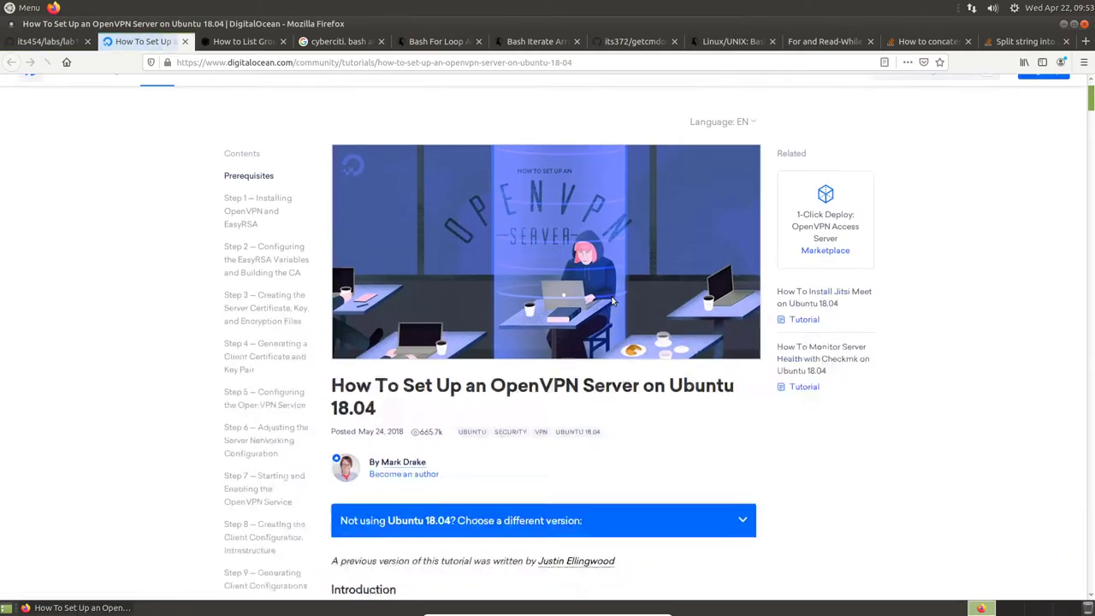
Step: Review the OpenVPN tutorial through Step 4, highlighting the heading "Generating a Client Certificate and Key Pair" and examining its first commands
scroll(657, 271, "down", 15)
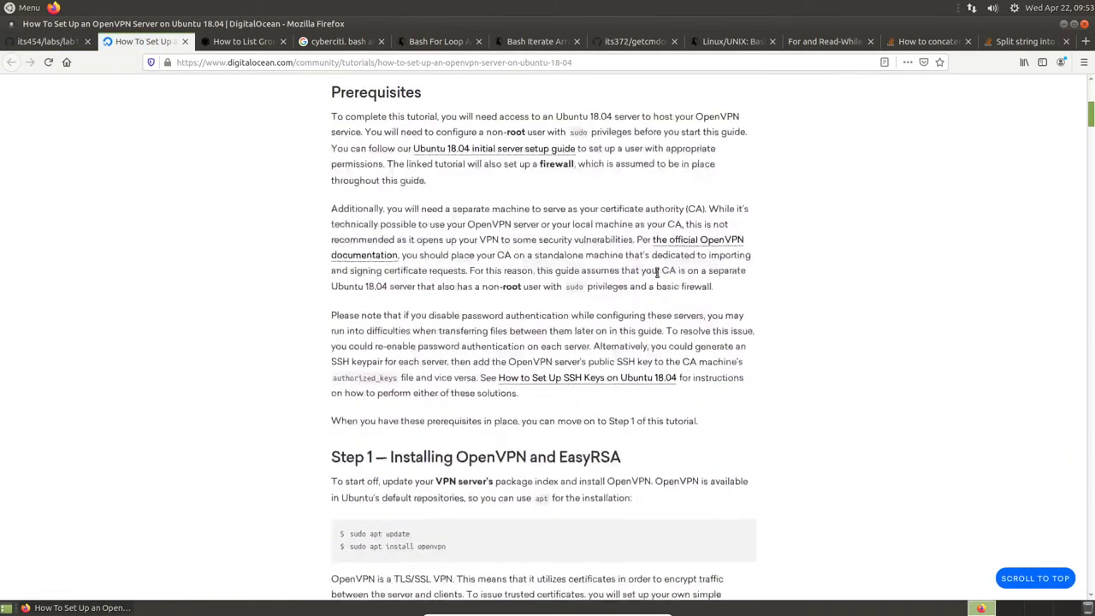
scroll(657, 272, "down", 20)
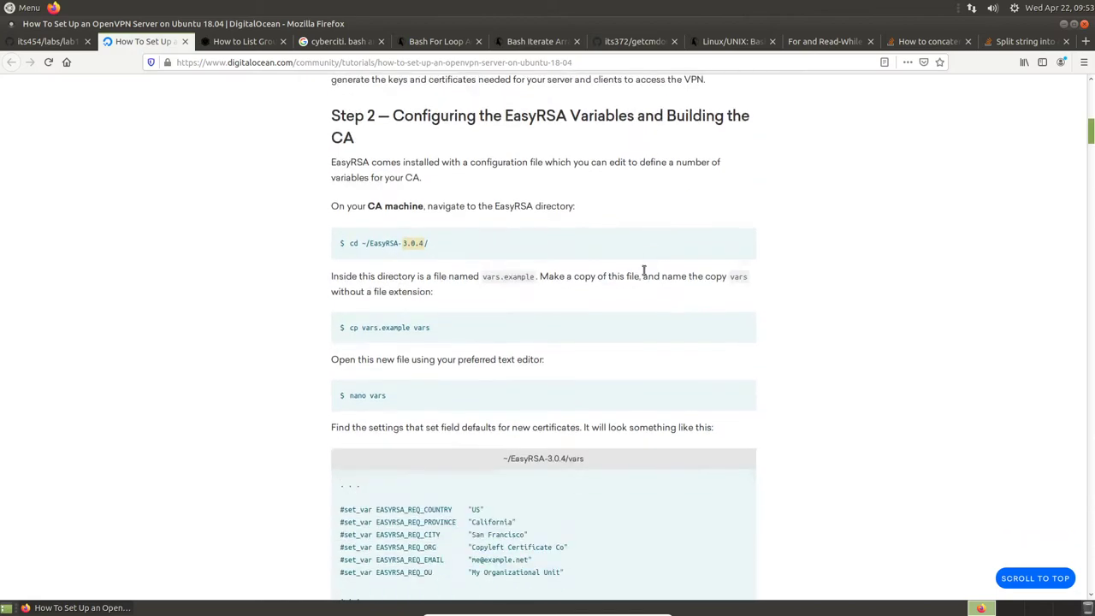
scroll(752, 286, "down", 10)
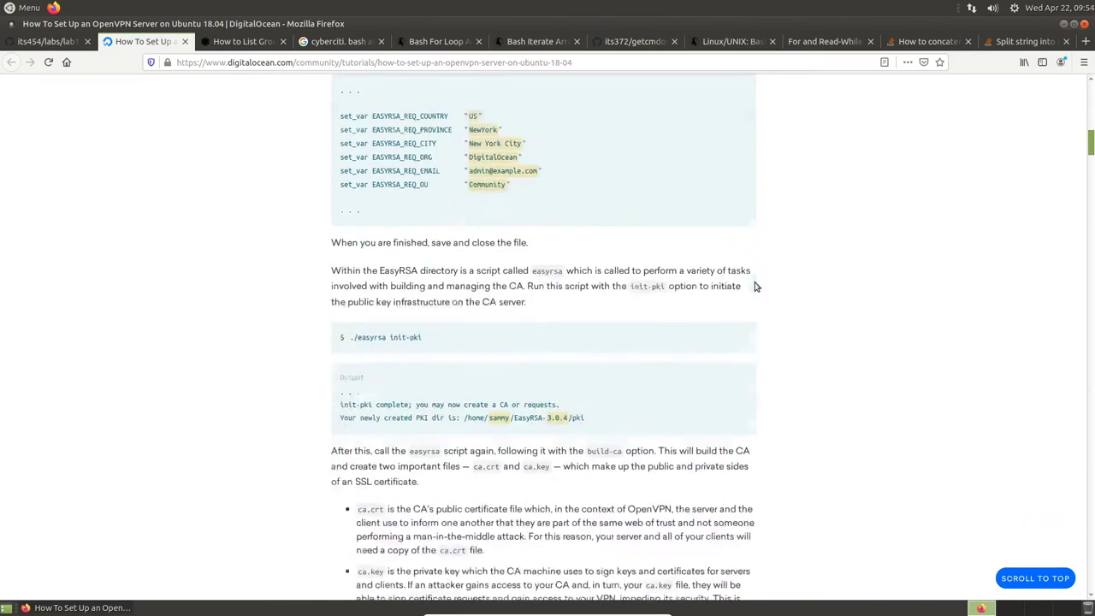
scroll(755, 287, "down", 12)
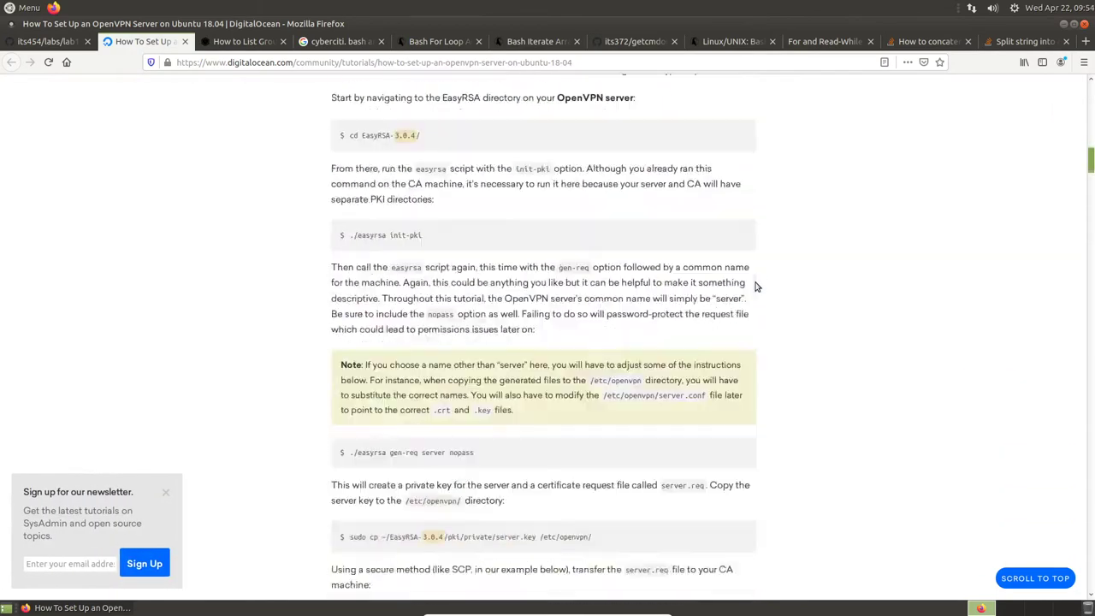
scroll(755, 287, "down", 15)
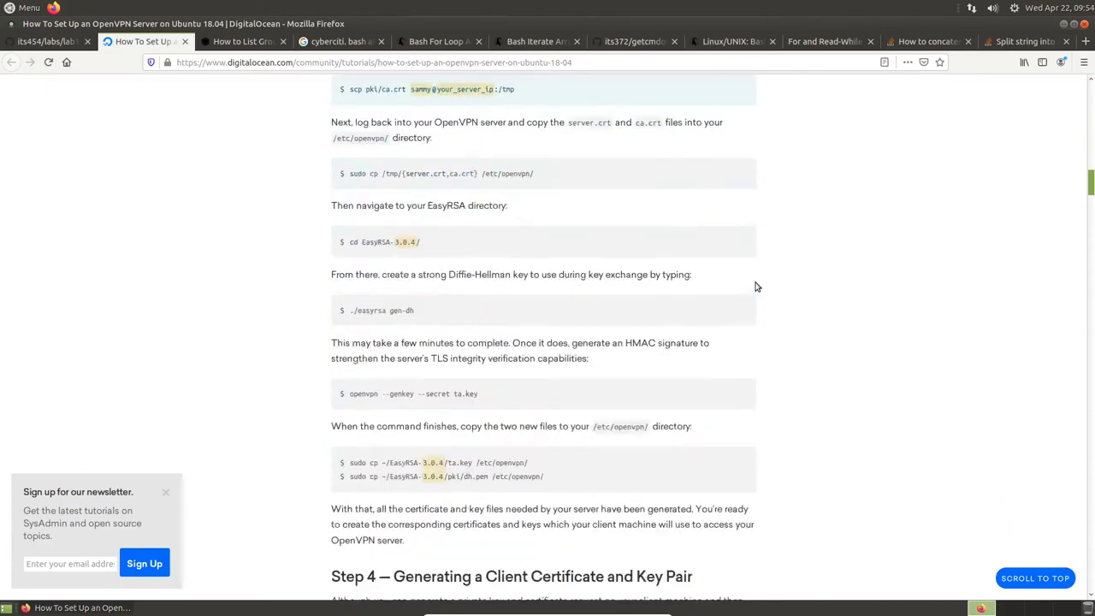
scroll(755, 286, "down", 10)
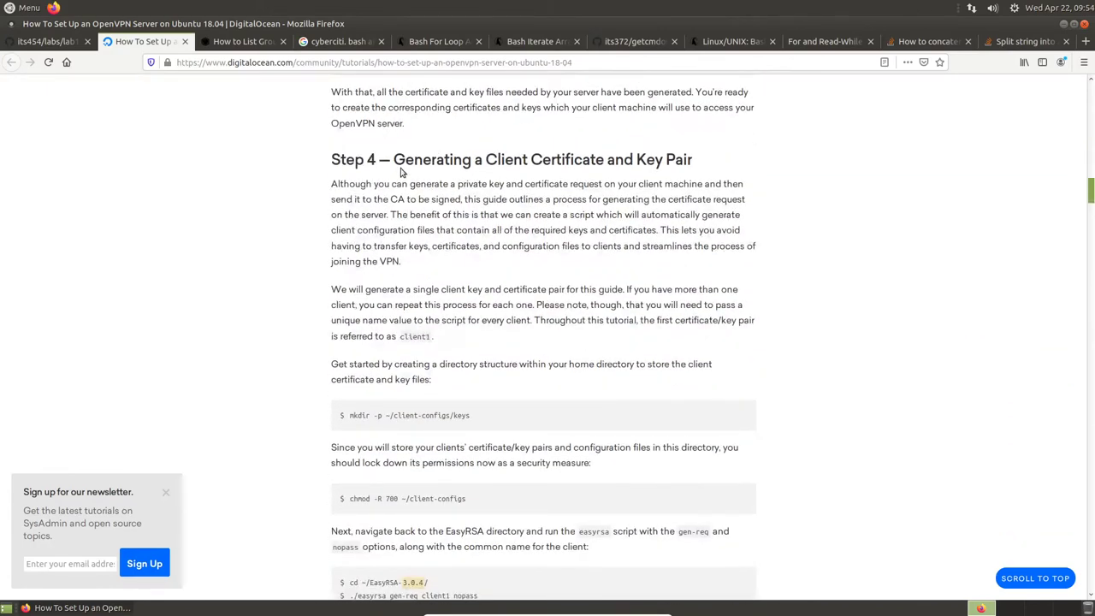
left_click_drag(394, 159, 700, 162)
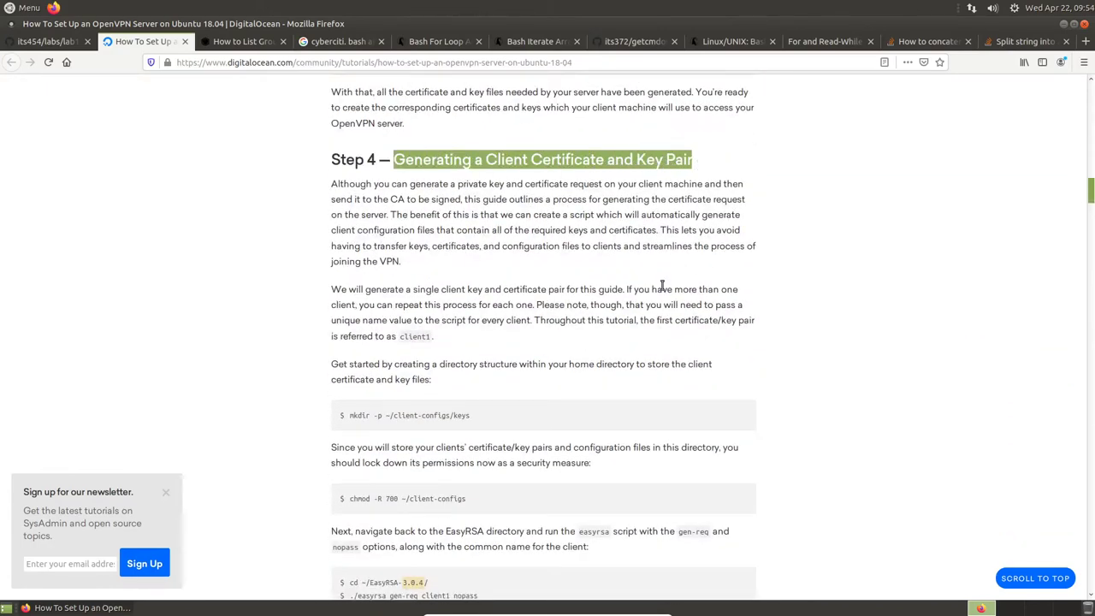
scroll(663, 285, "down", 2)
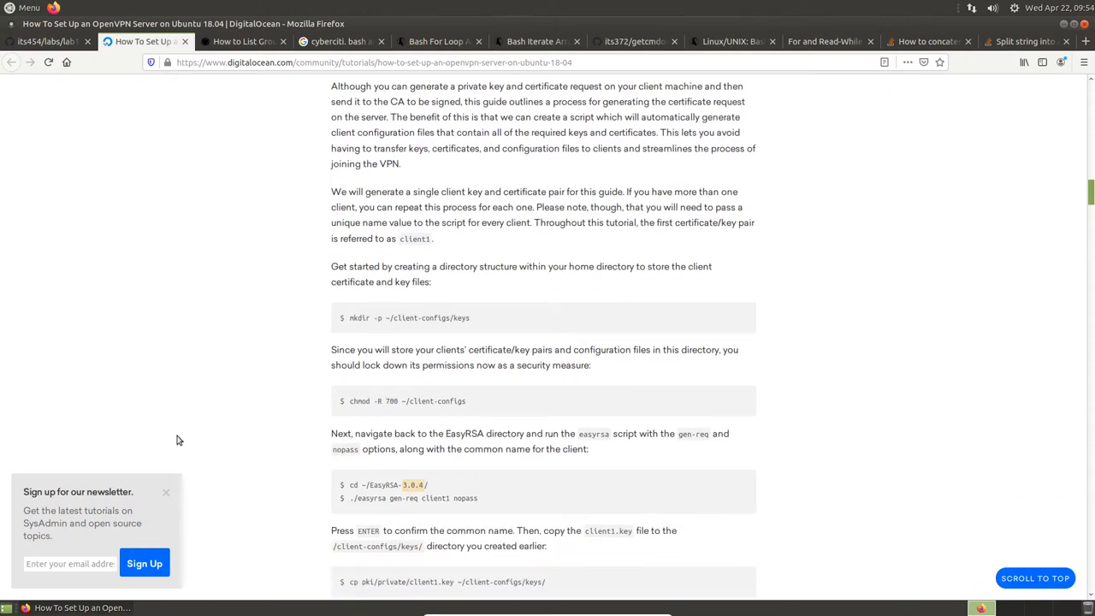
Step: Open the home folder in the file manager
left_click(20, 11)
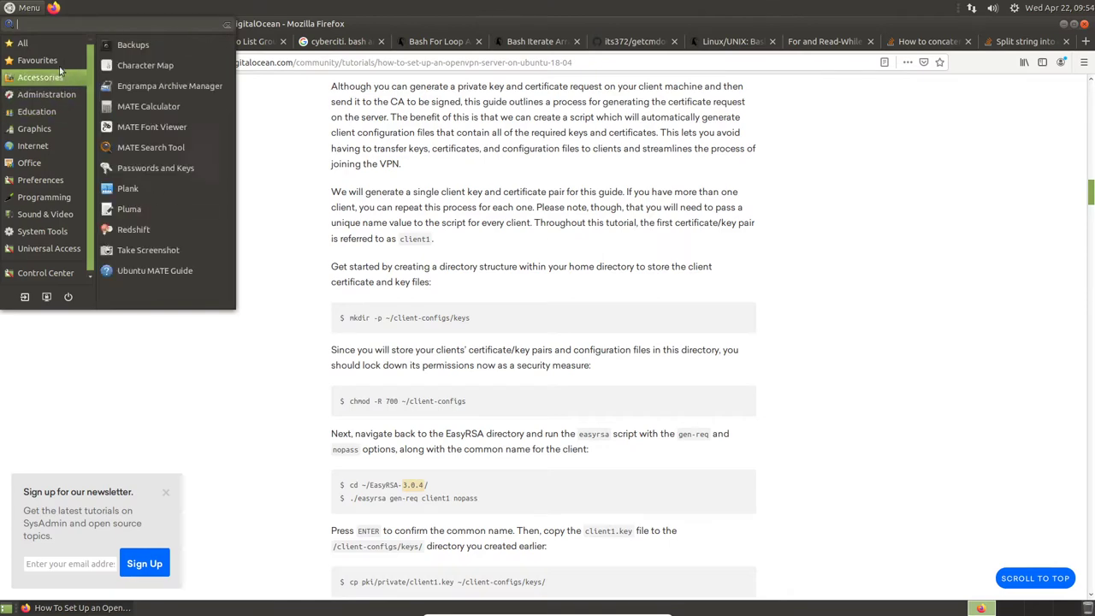
mouse_move(23, 43)
left_click(162, 231)
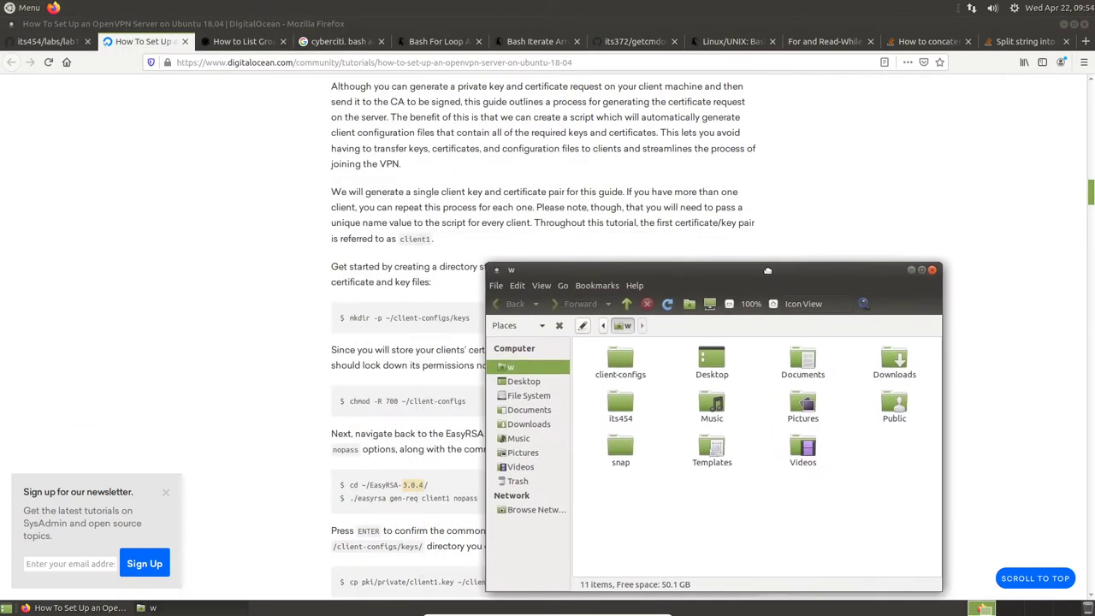
Step: Check the contents of the its454/0420 folder and return to the home folder
double_click(637, 385)
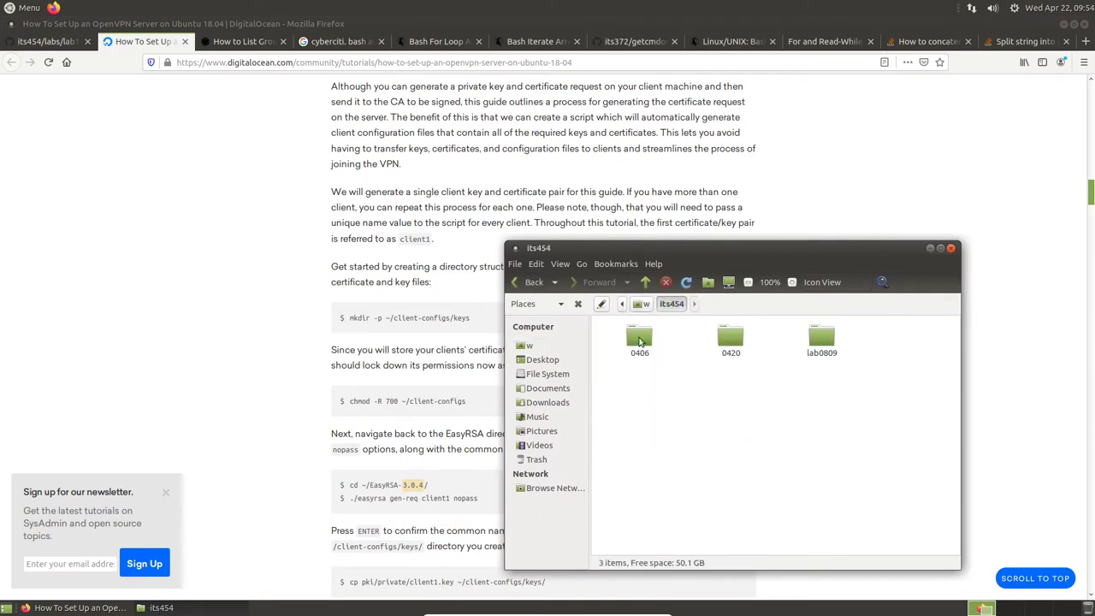
double_click(729, 337)
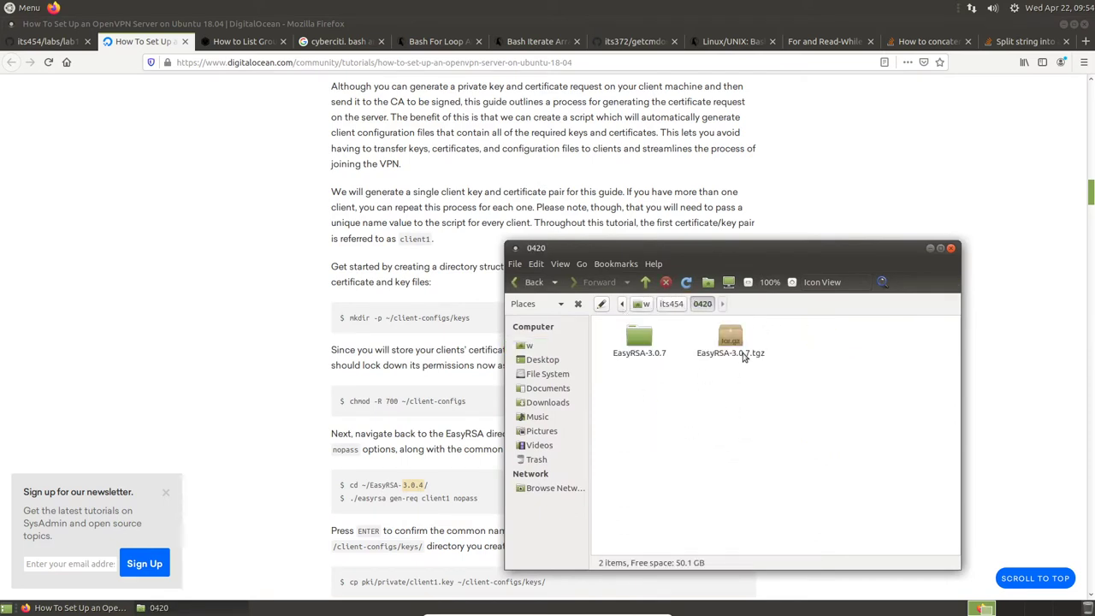
left_click(641, 306)
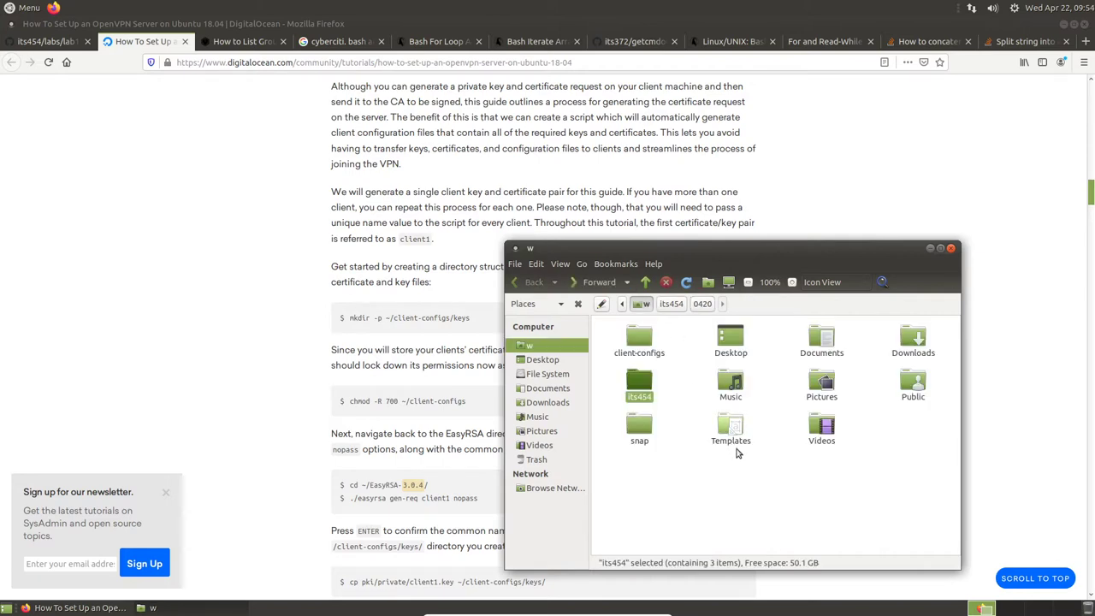
Step: Duplicate the client-configs folder within the home folder
left_click(640, 340)
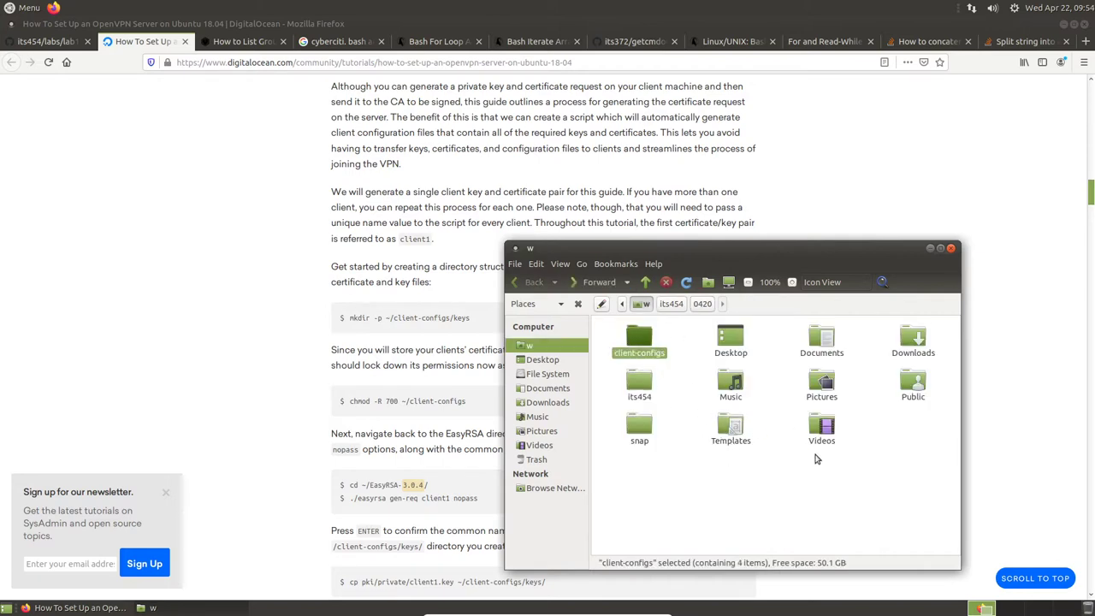
right_click(635, 337)
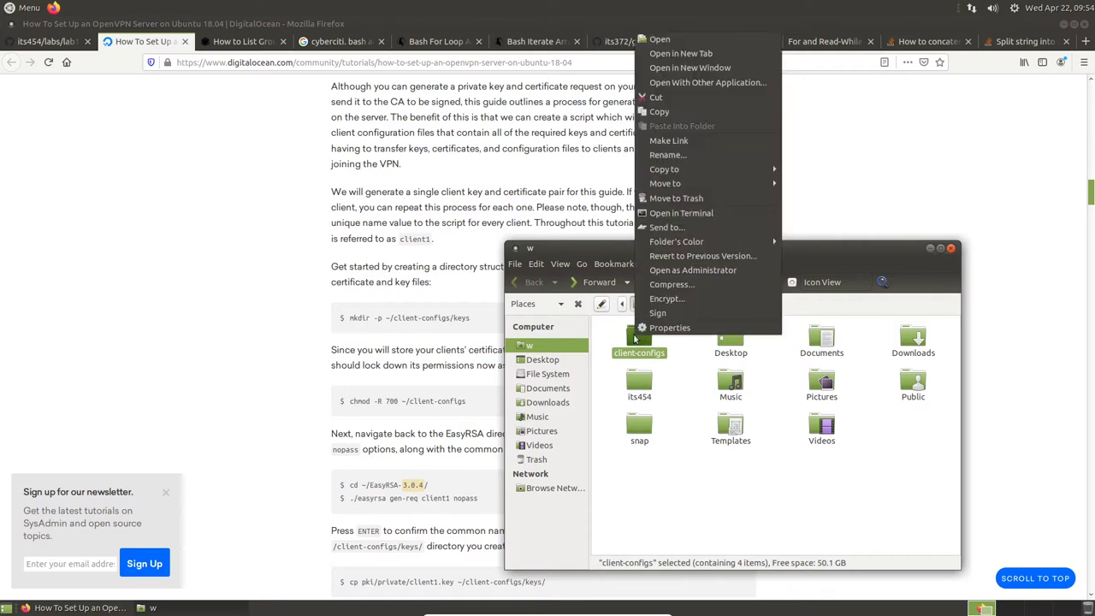
left_click(696, 115)
right_click(675, 495)
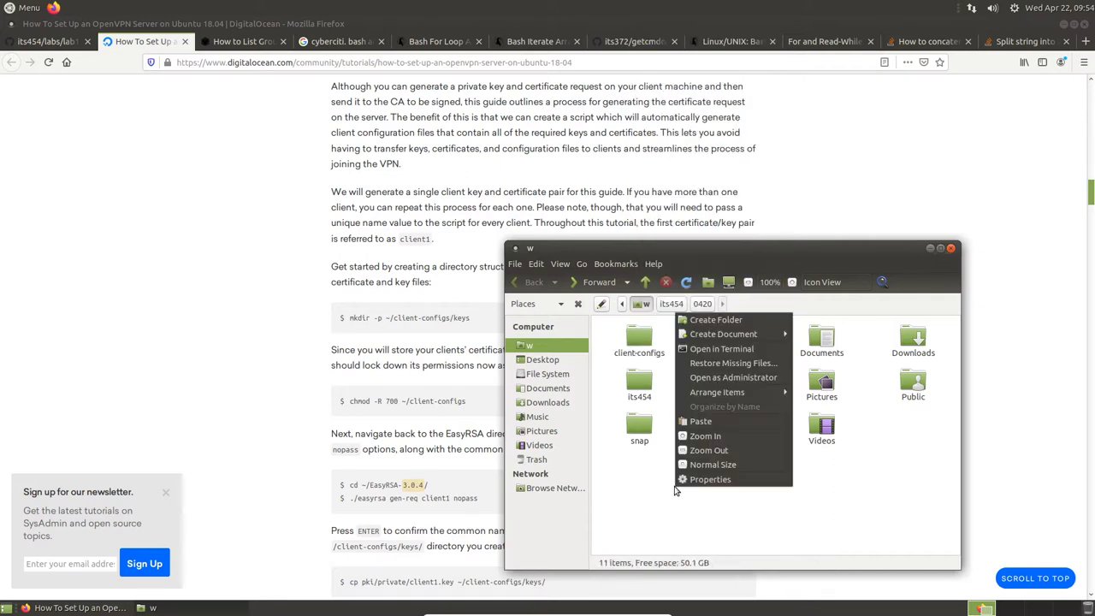
left_click(740, 422)
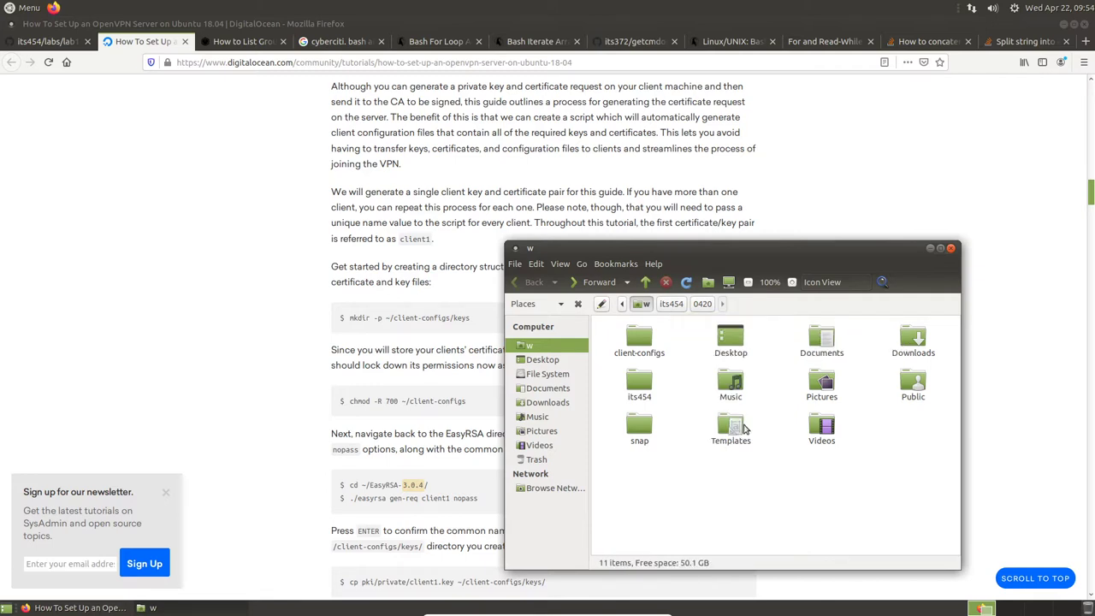
Step: Rename the copied client-configs folder to vpnclient
right_click(729, 340)
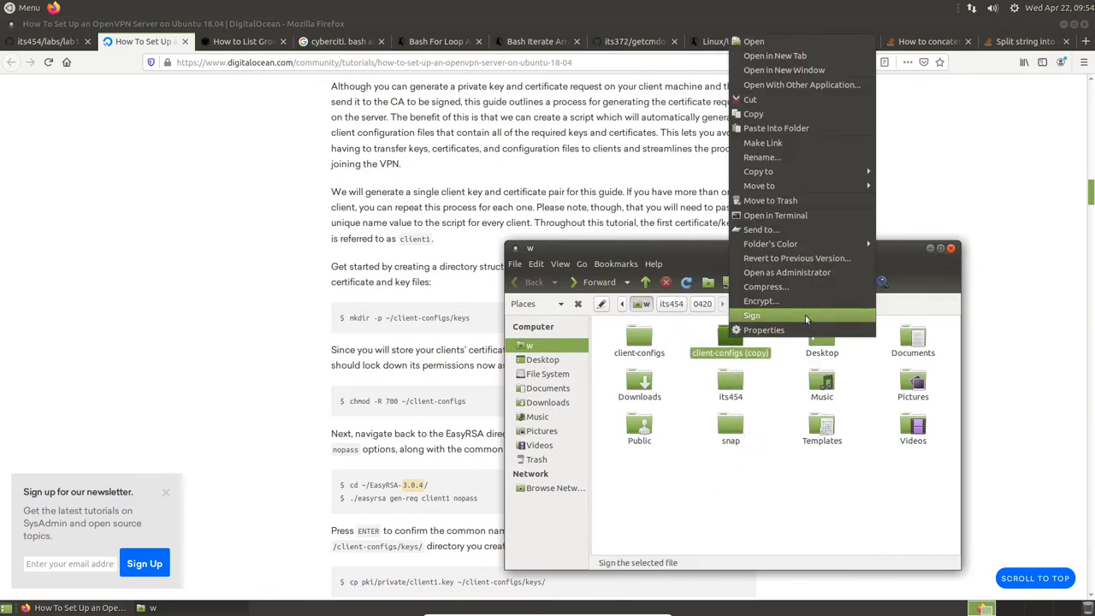
mouse_move(779, 174)
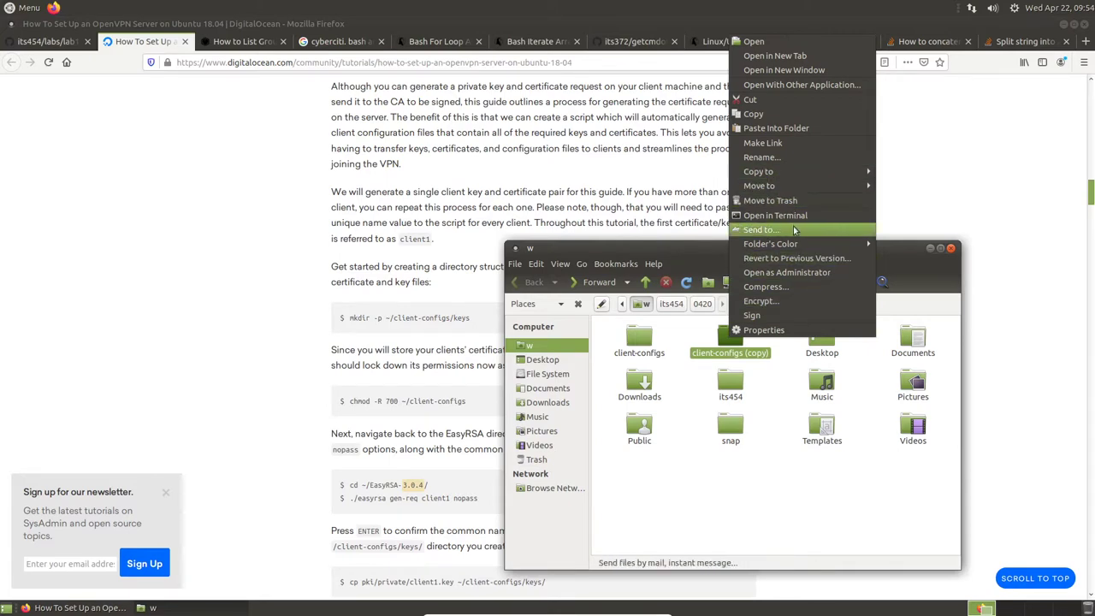
left_click(801, 159)
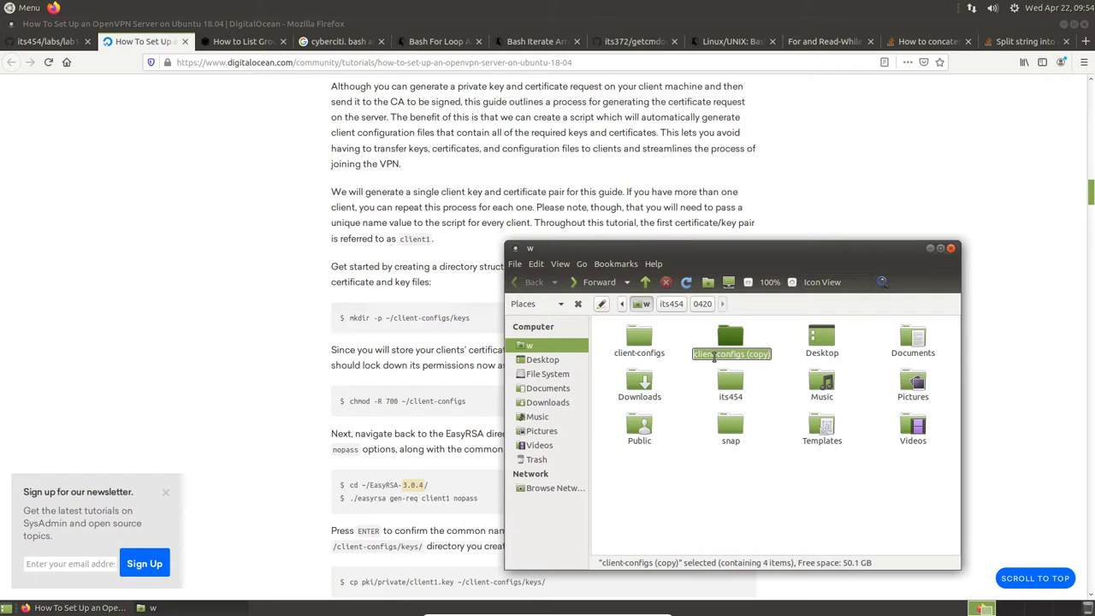
left_click_drag(716, 354, 843, 365)
key("BackSpace")
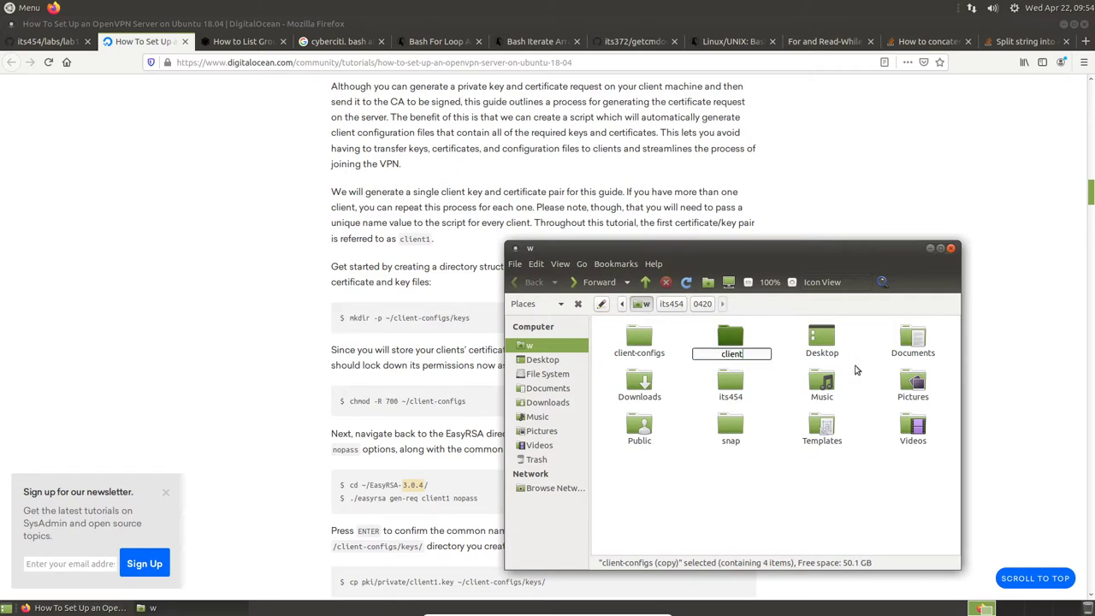
type("vpn")
key("Return")
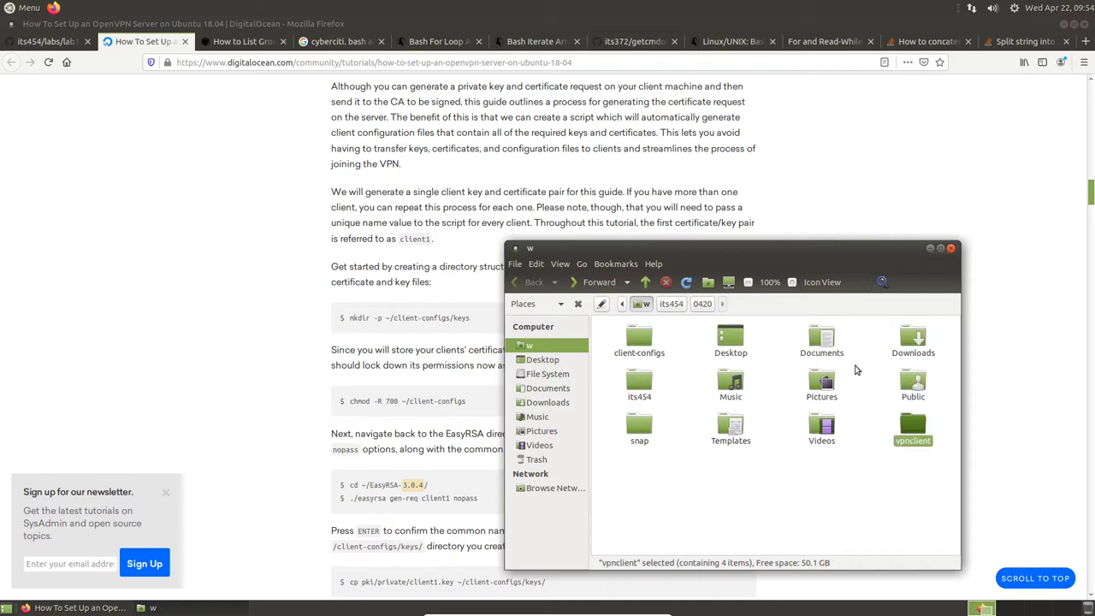
left_click(874, 479)
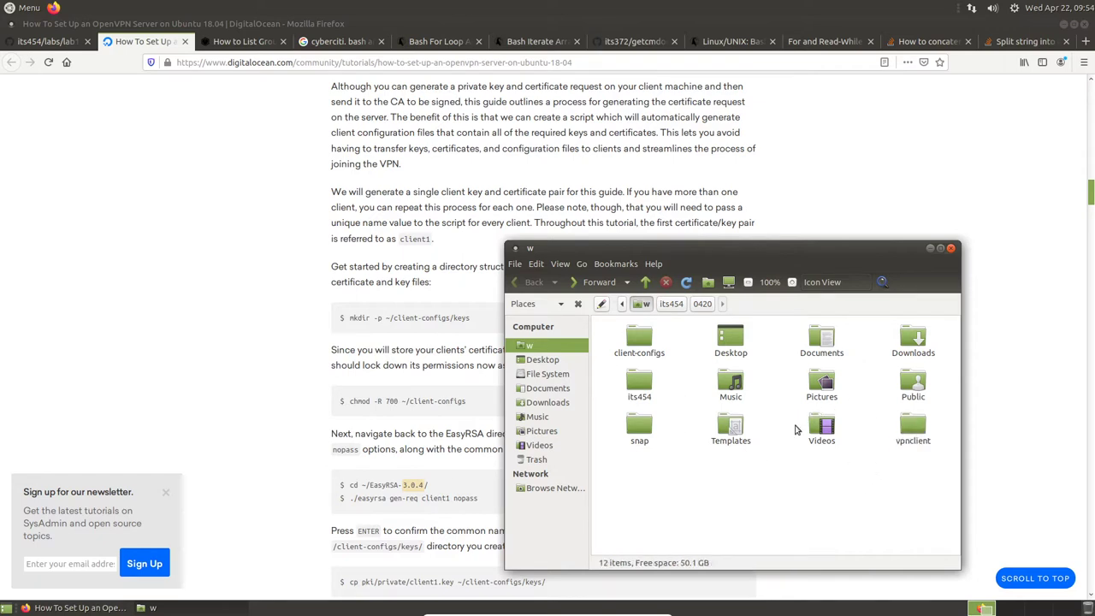
Step: Open base.conf from the vpnclient folder in Geany and restore the editor window to a smaller size
double_click(913, 425)
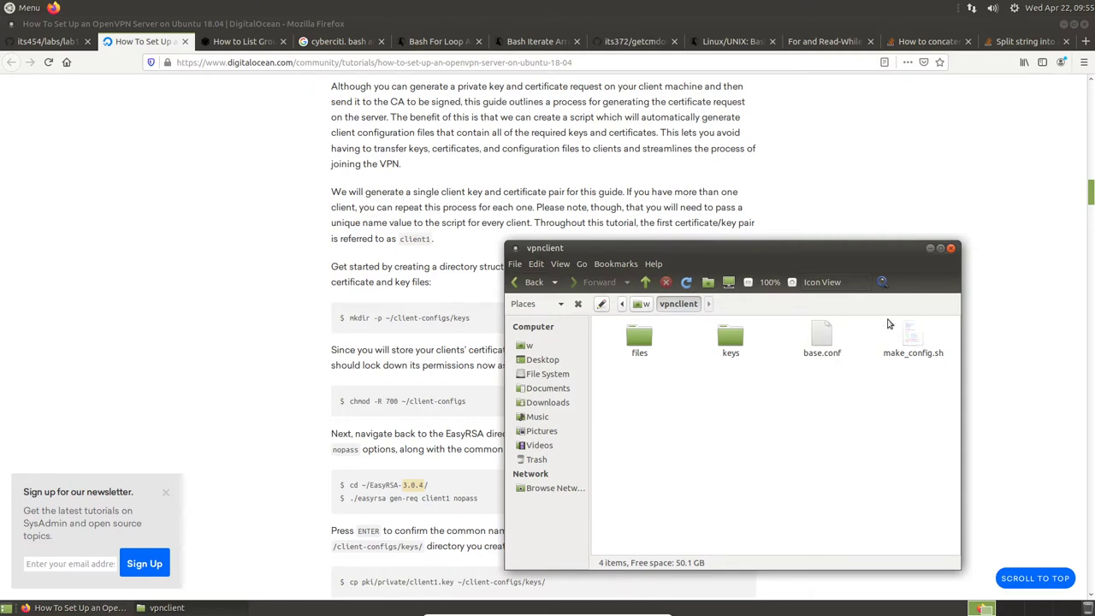
left_click_drag(775, 248, 690, 240)
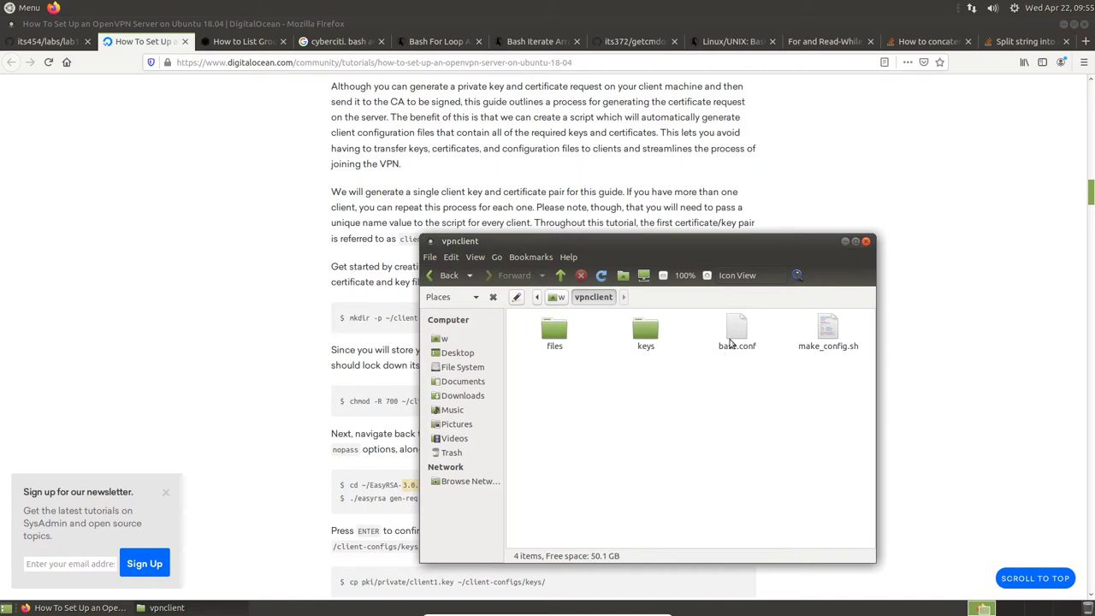
right_click(733, 328)
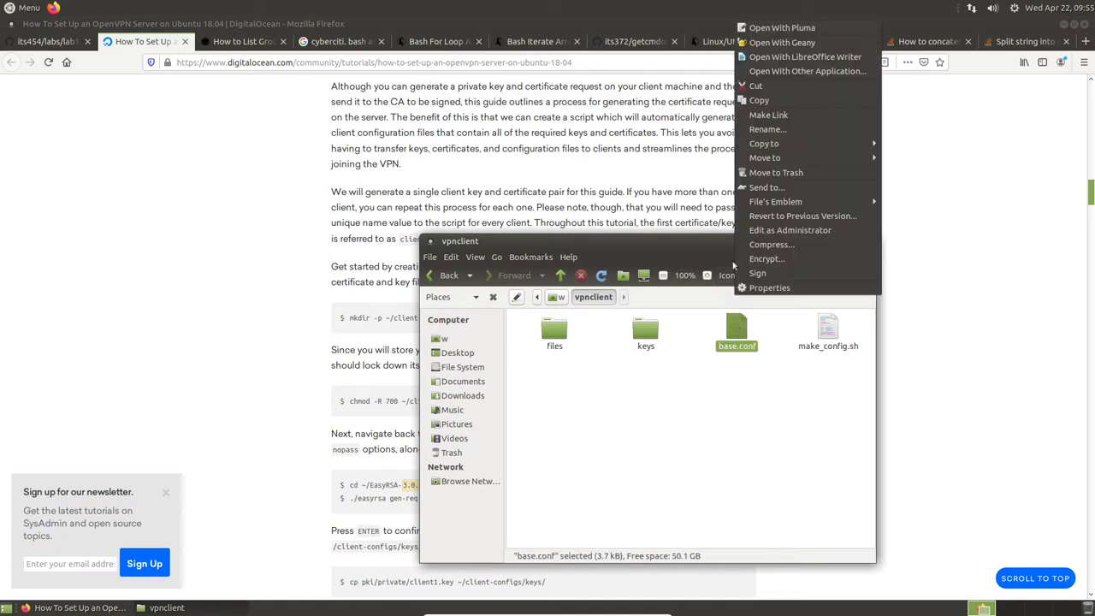
left_click(782, 41)
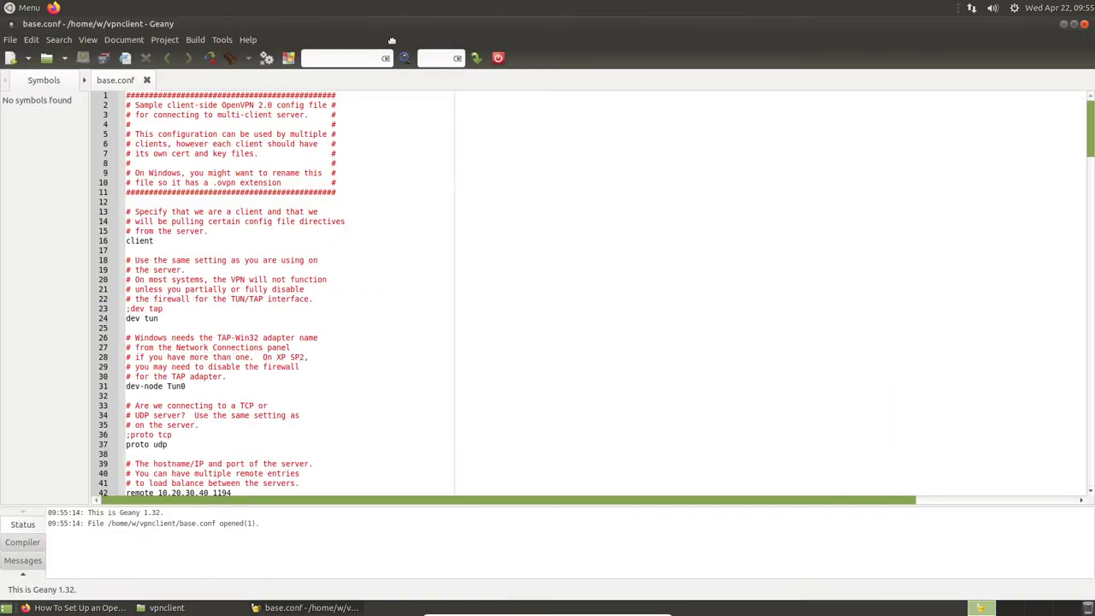
double_click(305, 26)
Step: Comment out the dev-node Tun0 directive in base.conf with a leading semicolon
scroll(528, 291, "down", 3)
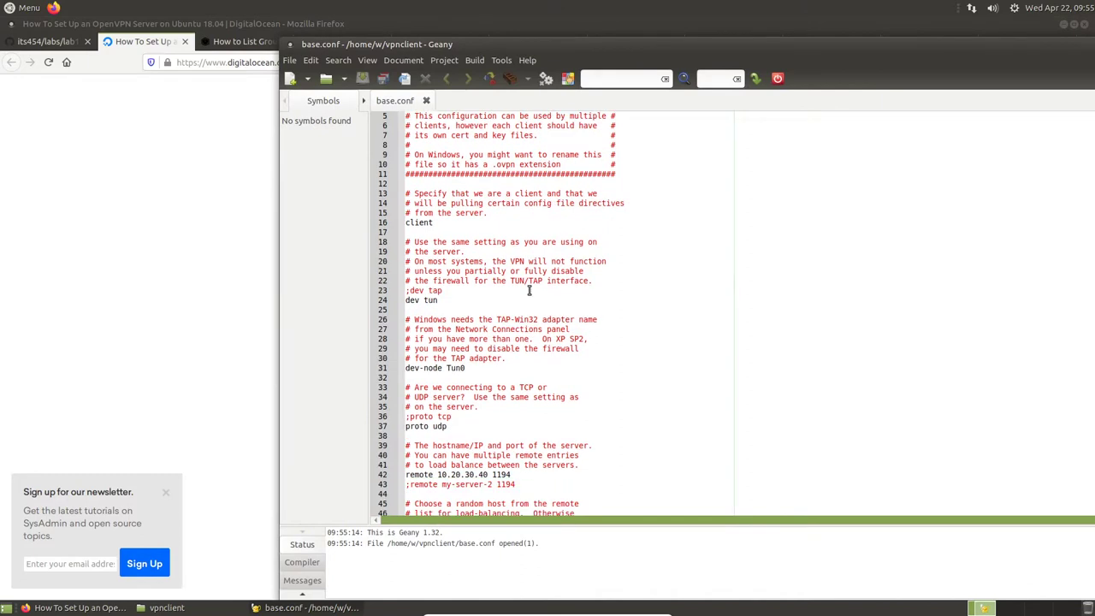
left_click(526, 319)
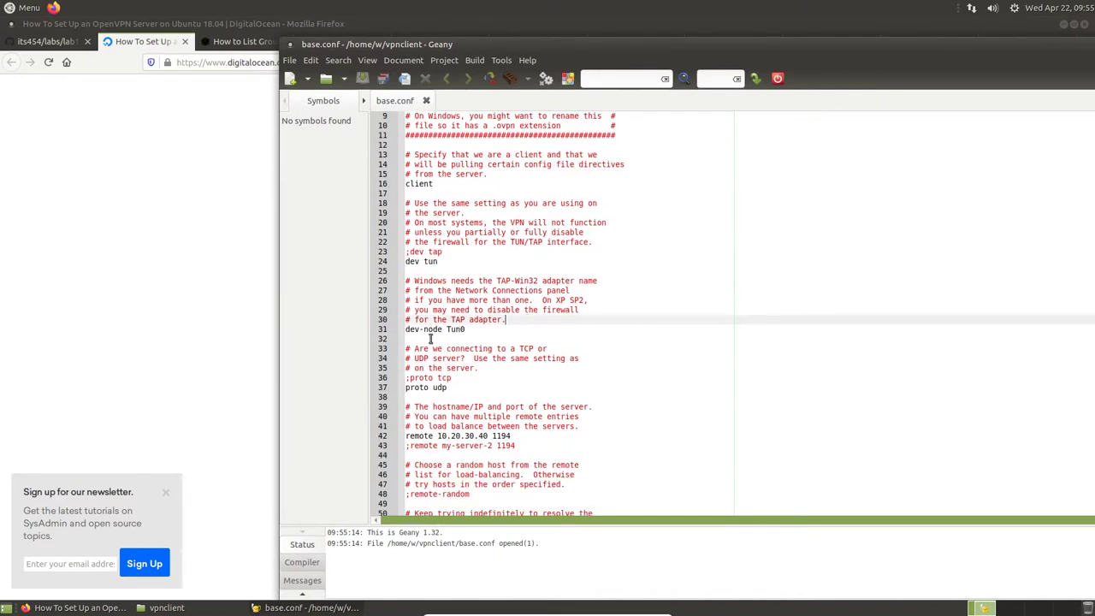
left_click(406, 330)
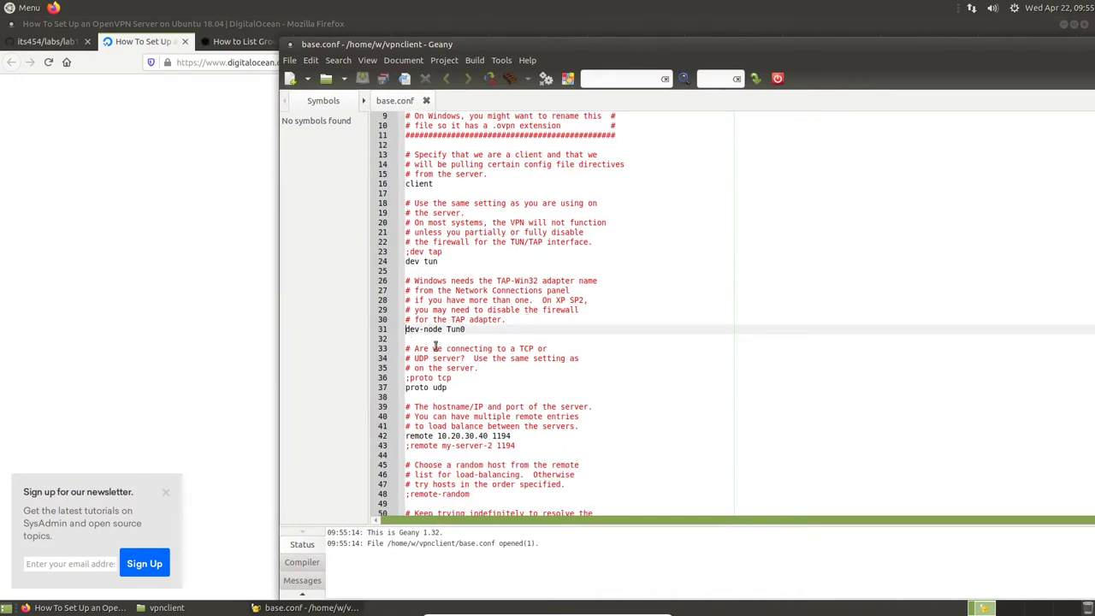
type(";")
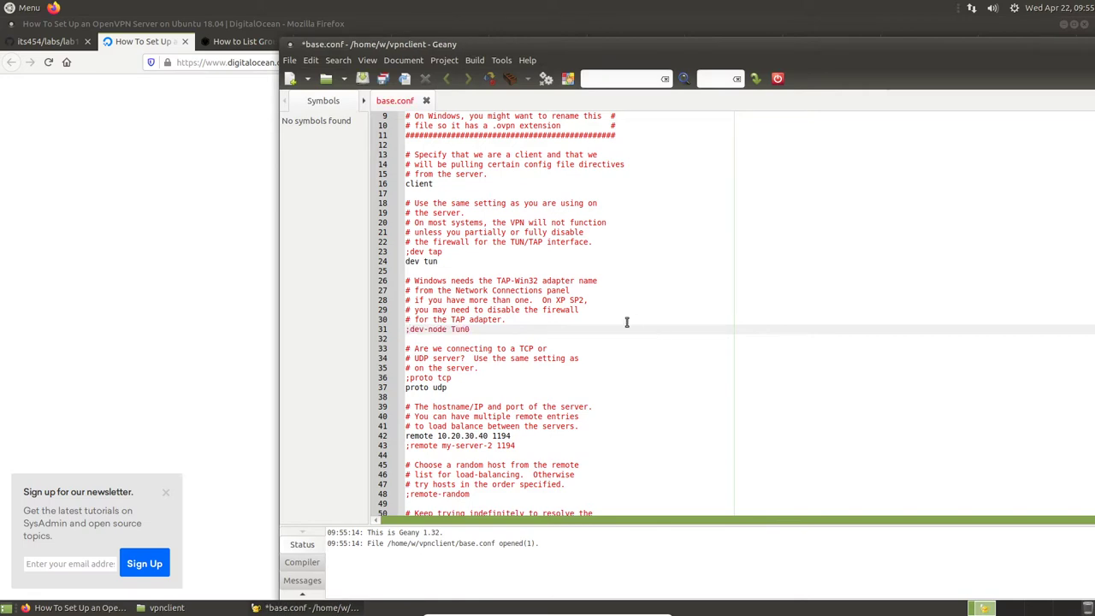
Step: Review the rest of base.conf, from the remote server address to the key-direction and commented script-security, up and down lines
scroll(627, 320, "down", 7)
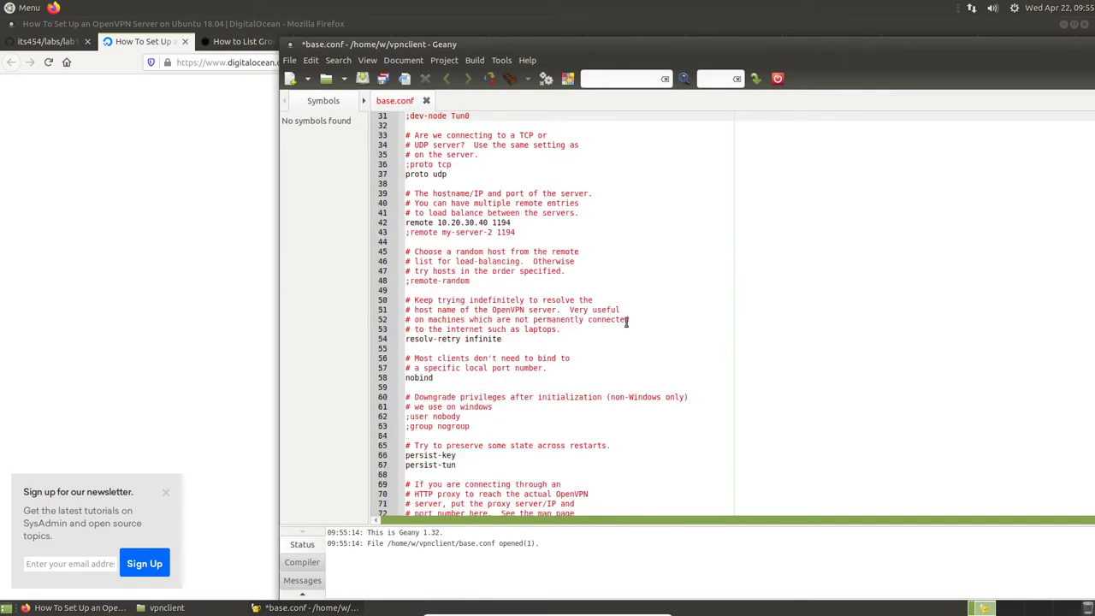
left_click(528, 224)
scroll(566, 350, "down", 3)
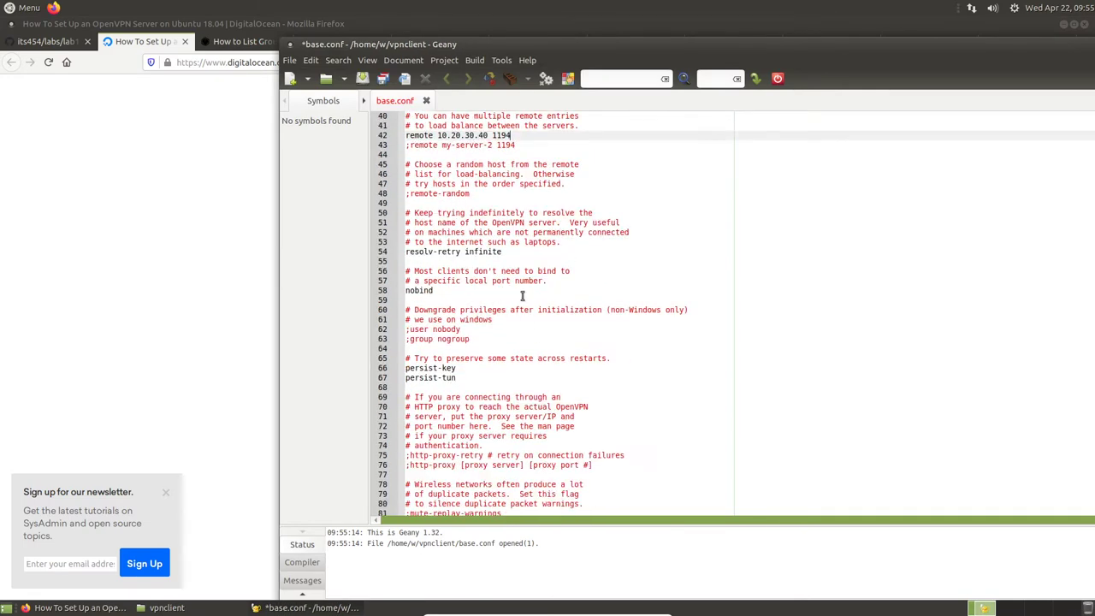
scroll(476, 295, "down", 1)
scroll(518, 322, "down", 15)
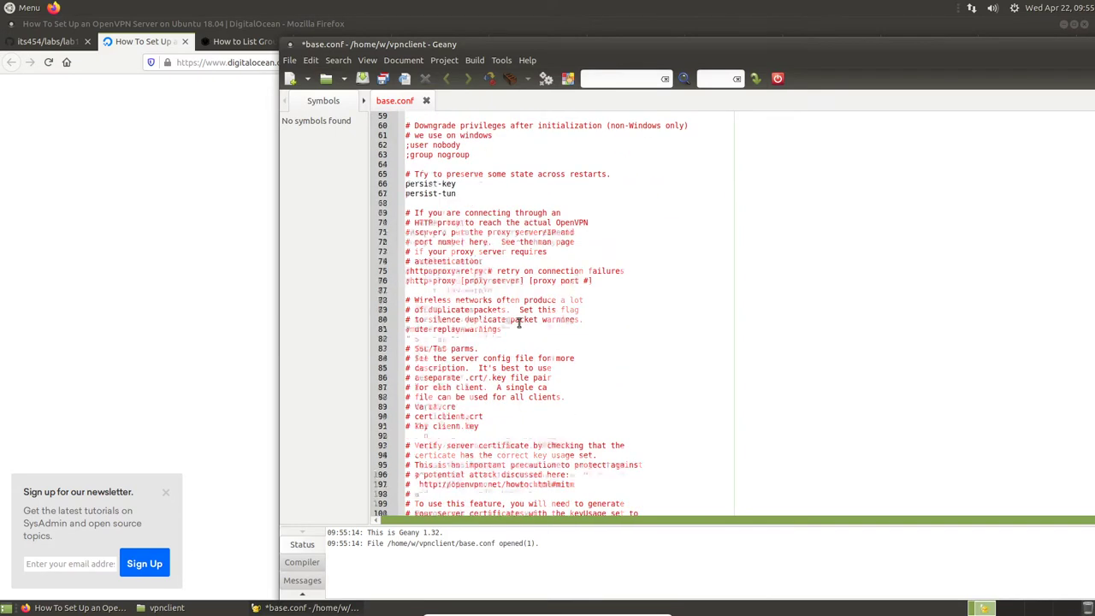
scroll(517, 265, "down", 3)
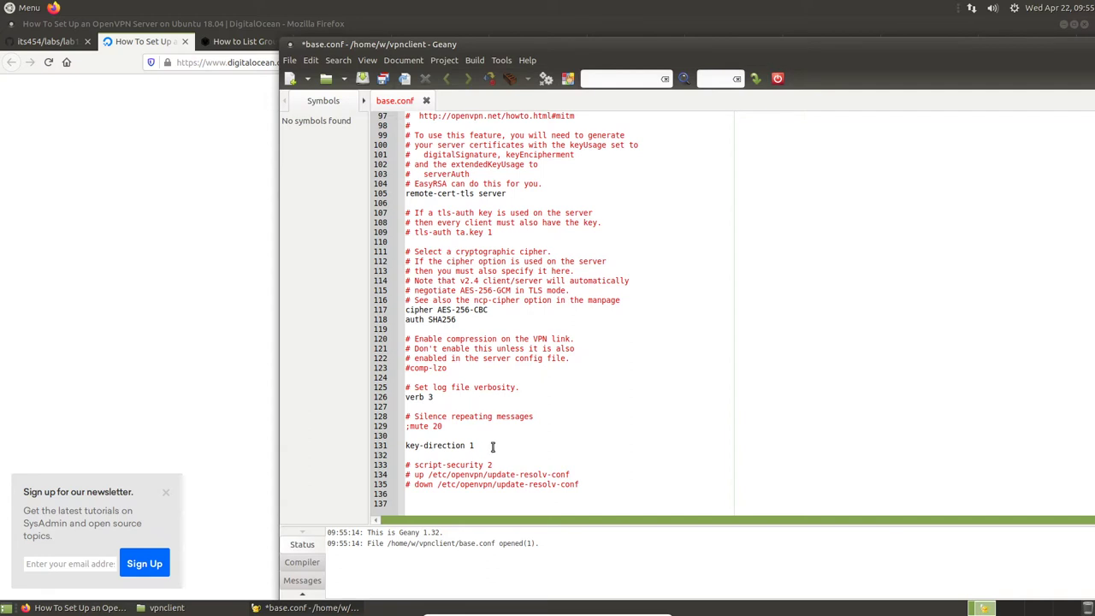
left_click(495, 441)
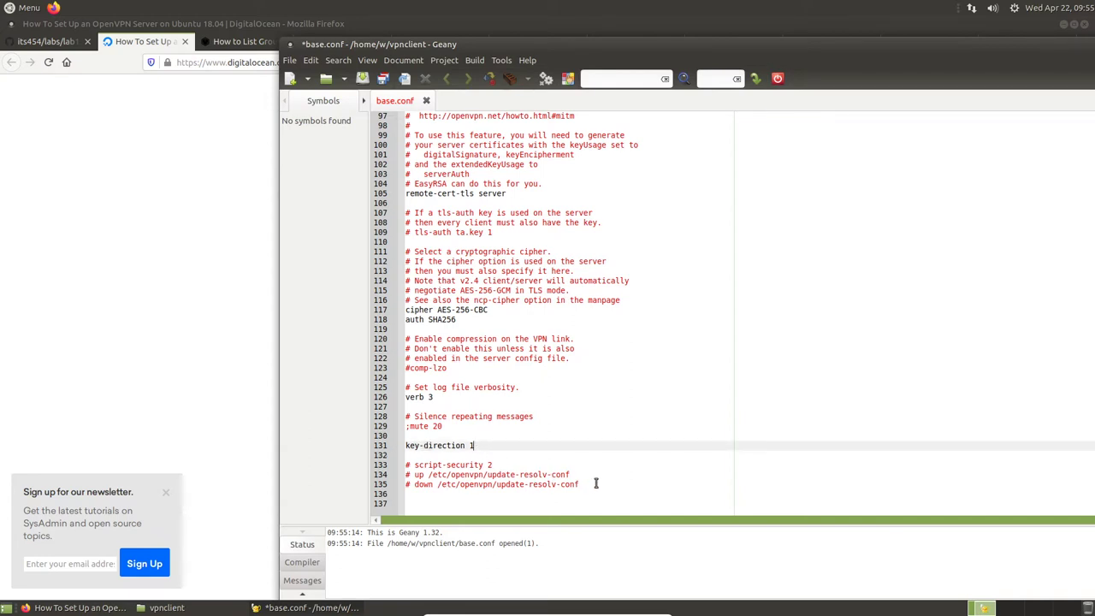
left_click_drag(581, 484, 304, 459)
Step: Switch to the OpenVPN tutorial in Firefox and find the commented script-security, up and down lines in Step 8
left_click(203, 296)
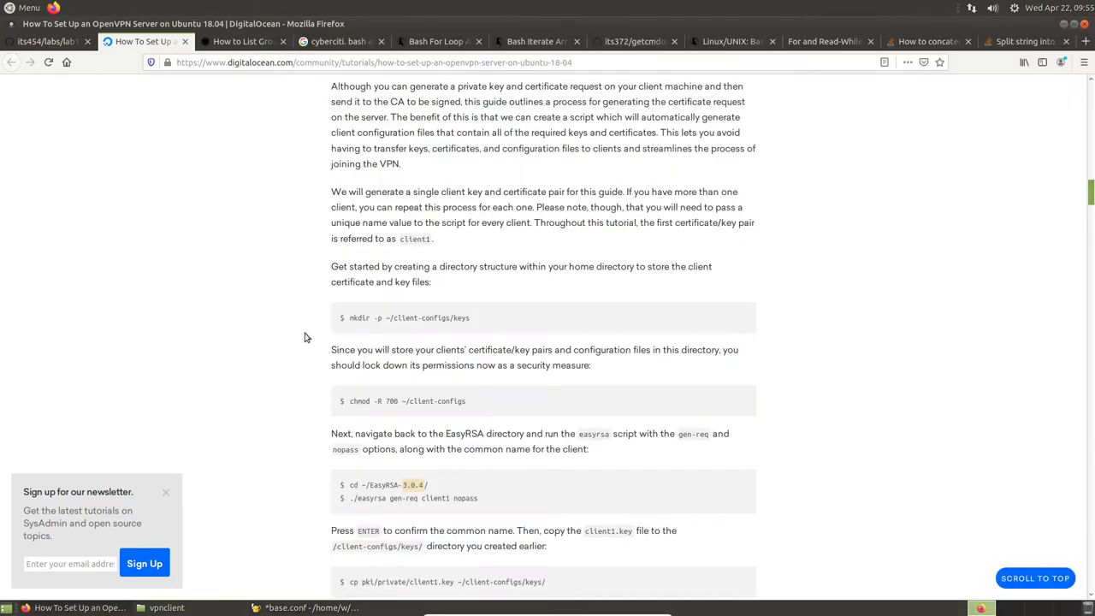
scroll(525, 353, "down", 5)
scroll(525, 353, "down", 8)
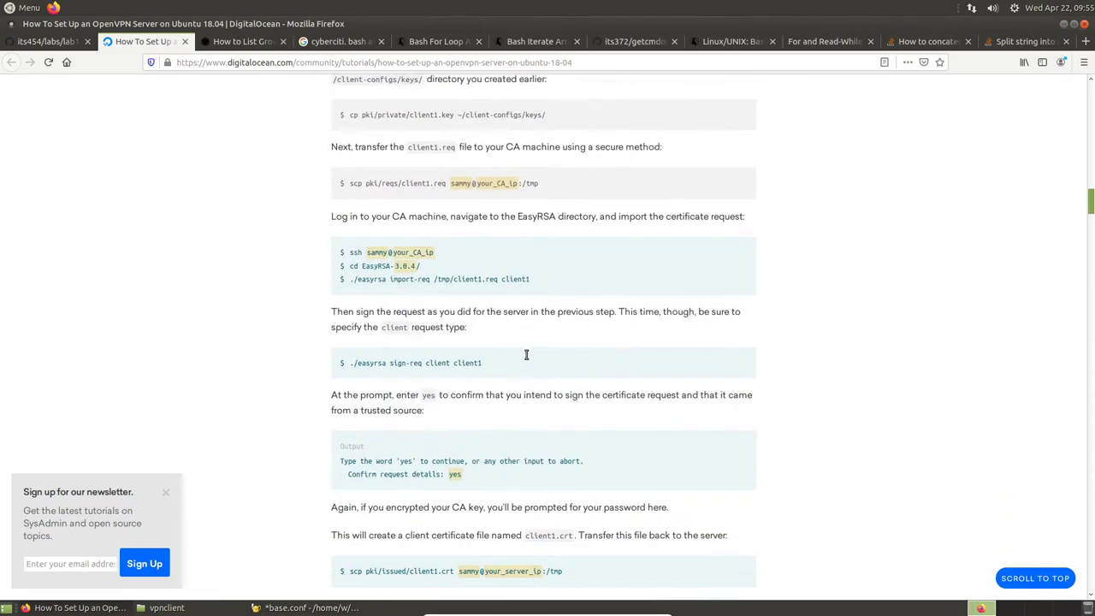
scroll(513, 337, "down", 3)
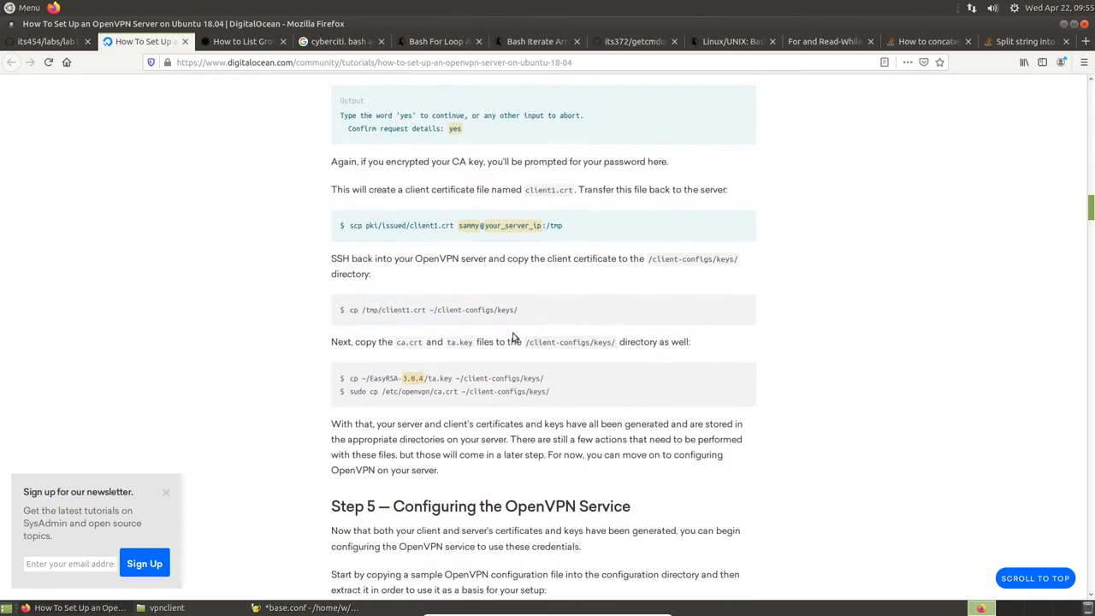
scroll(513, 337, "down", 5)
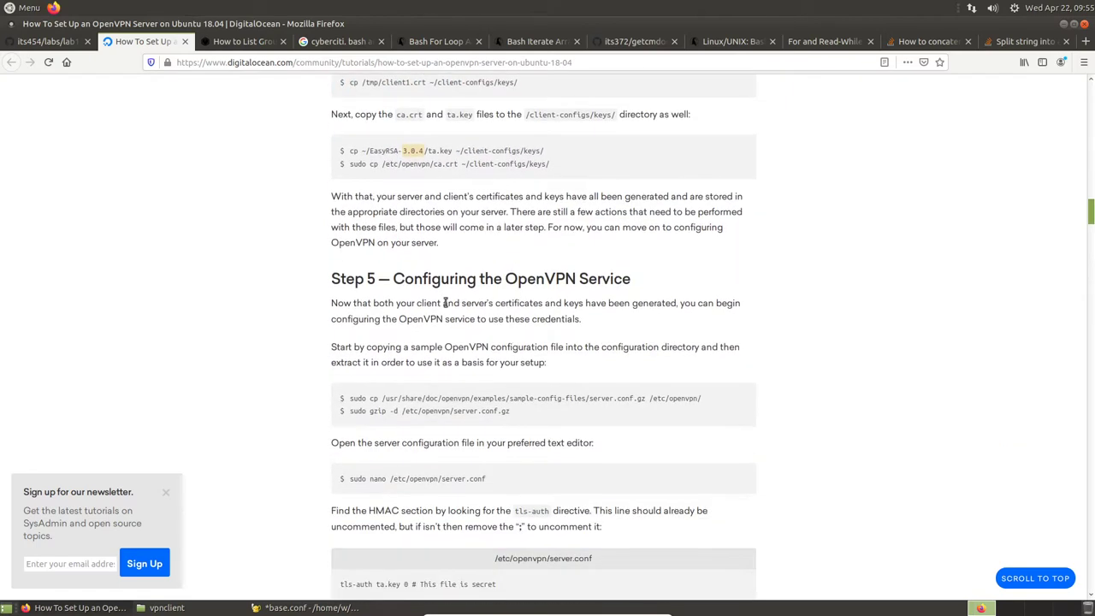
scroll(531, 301, "down", 19)
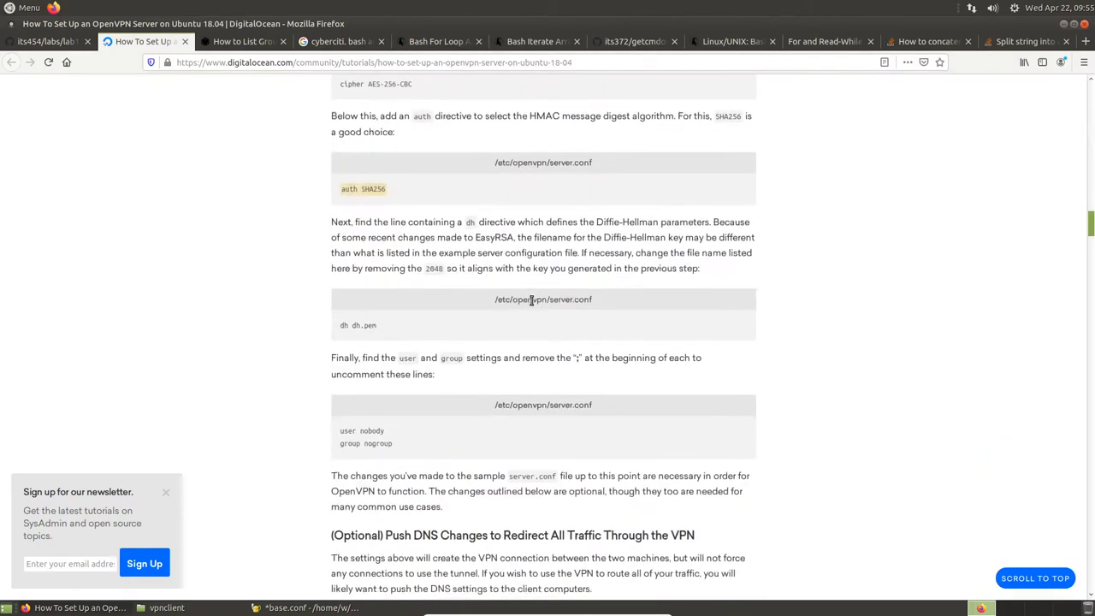
scroll(531, 301, "down", 10)
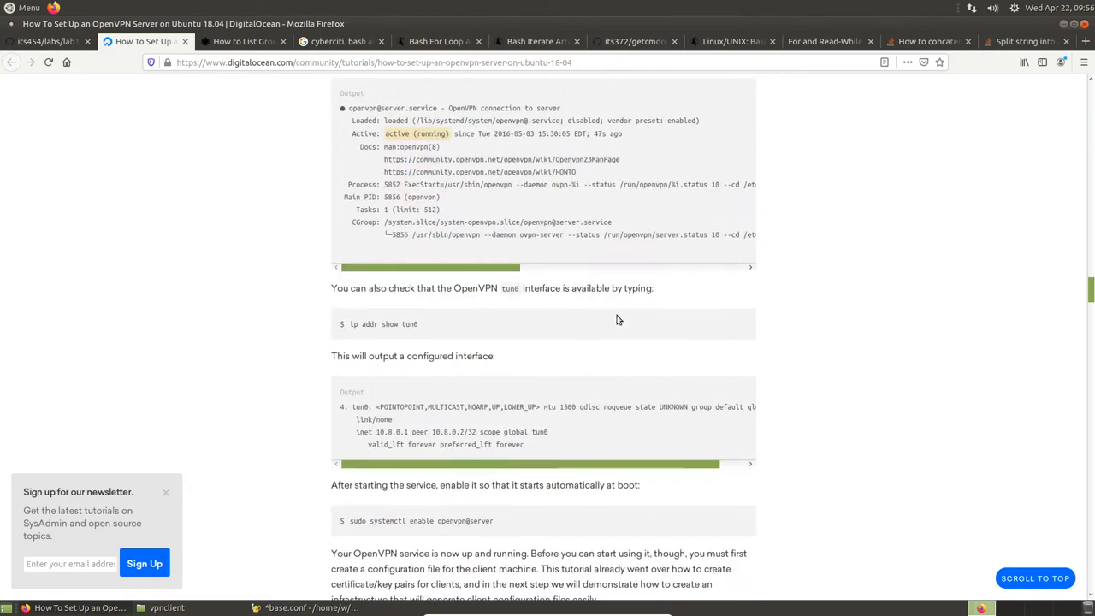
scroll(619, 319, "down", 1)
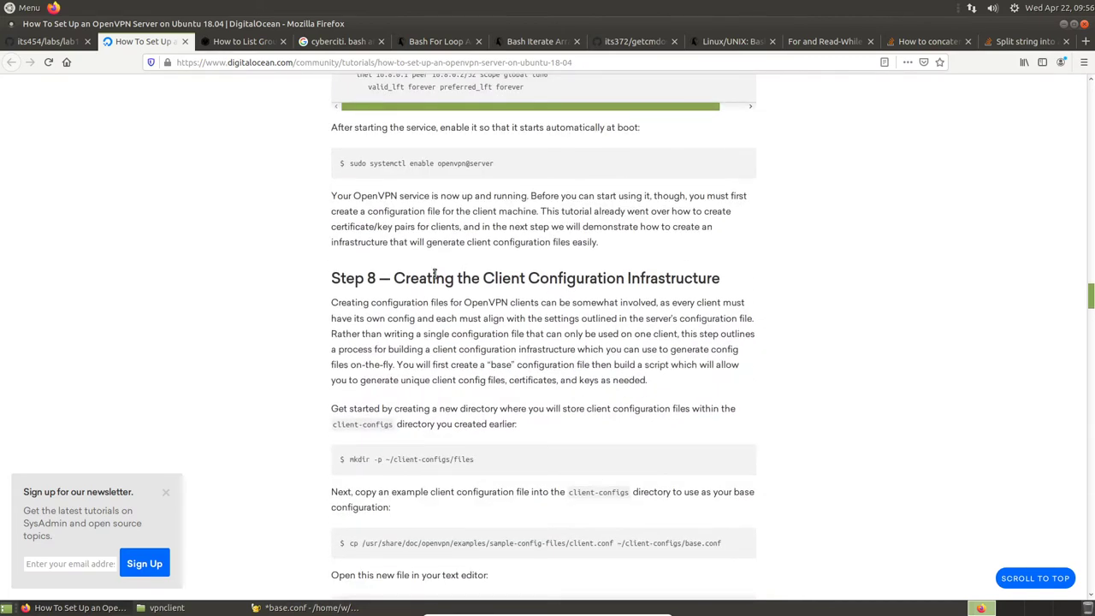
scroll(733, 283, "down", 6)
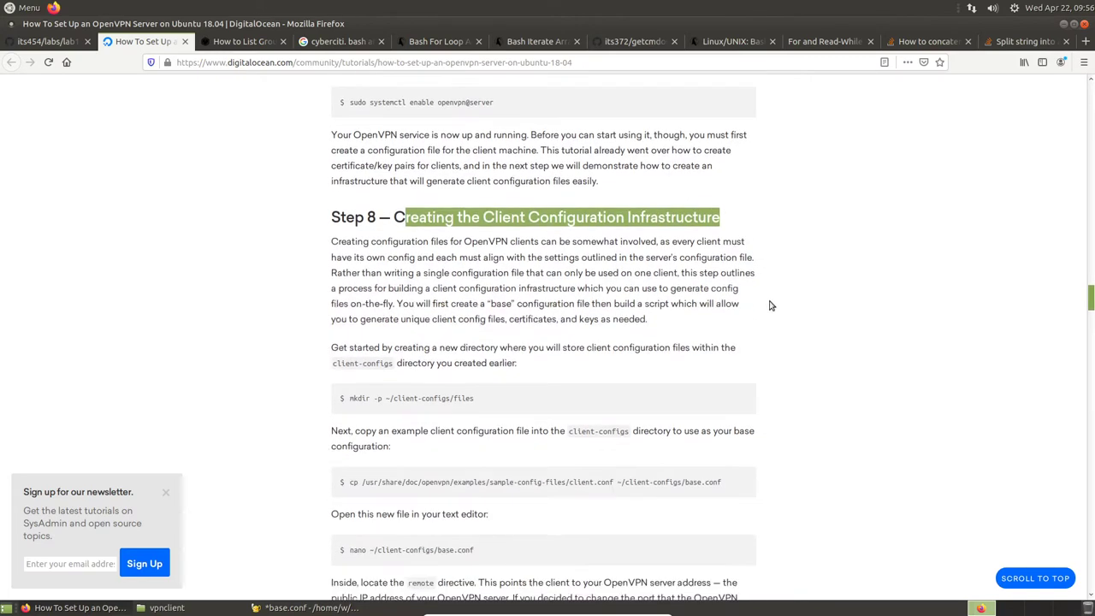
scroll(614, 321, "down", 11)
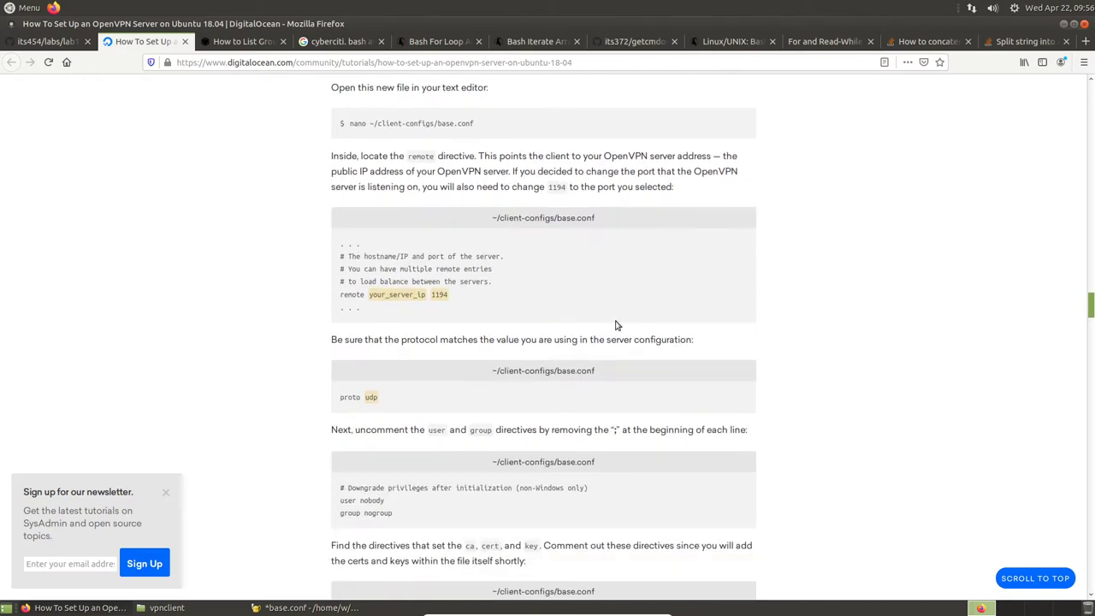
scroll(604, 324, "down", 9)
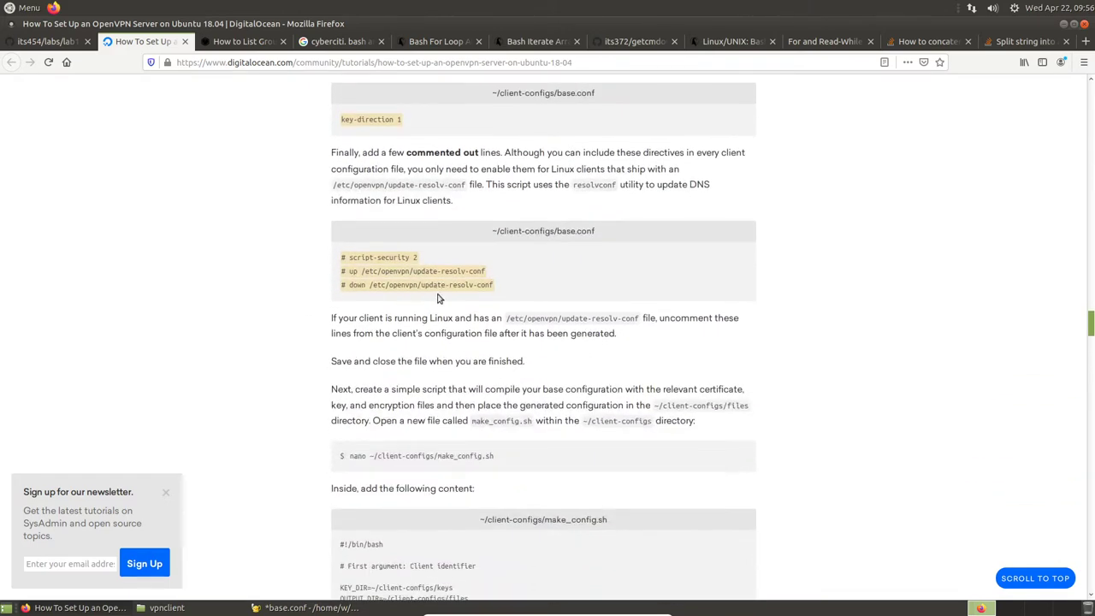
left_click_drag(537, 293, 332, 259)
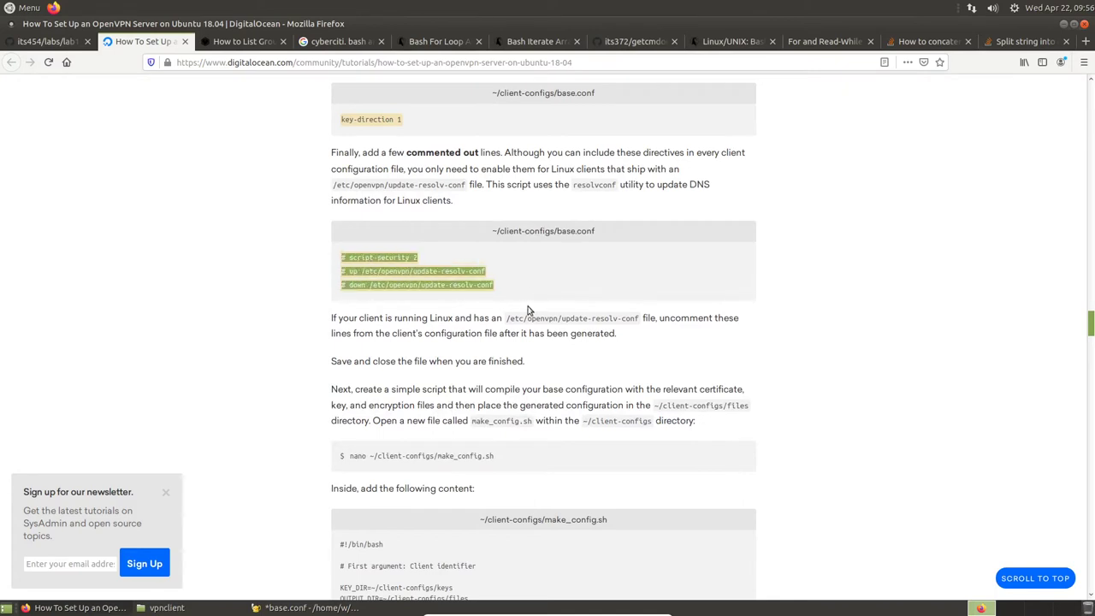
left_click(578, 314)
scroll(325, 554, "down", 1)
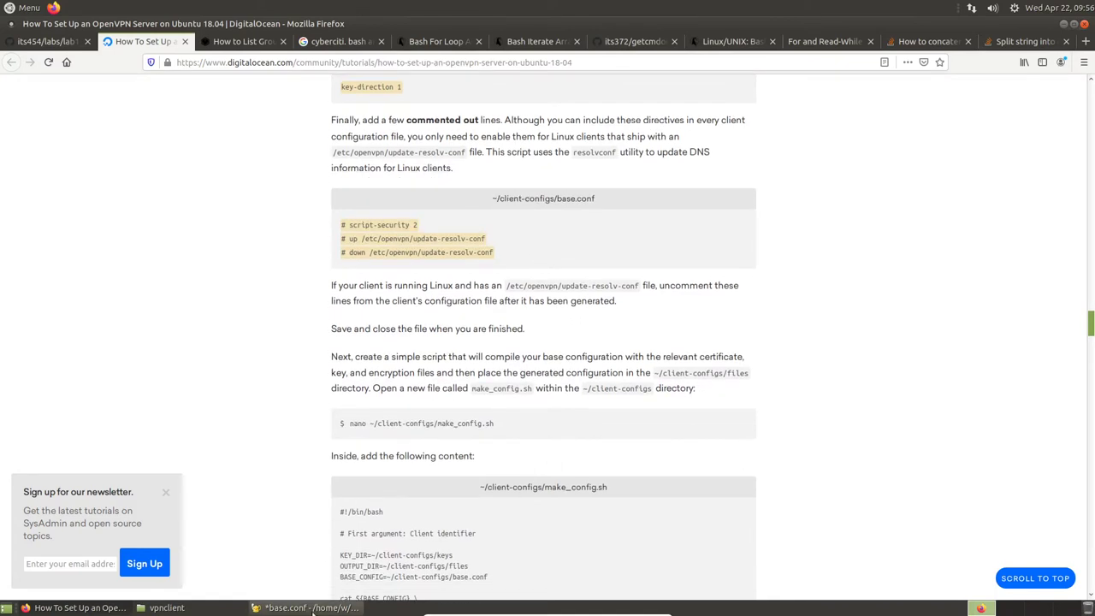
Step: Switch back to base.conf in Geany and move the editor window aside to uncover the tutorial's script-security section
left_click(306, 607)
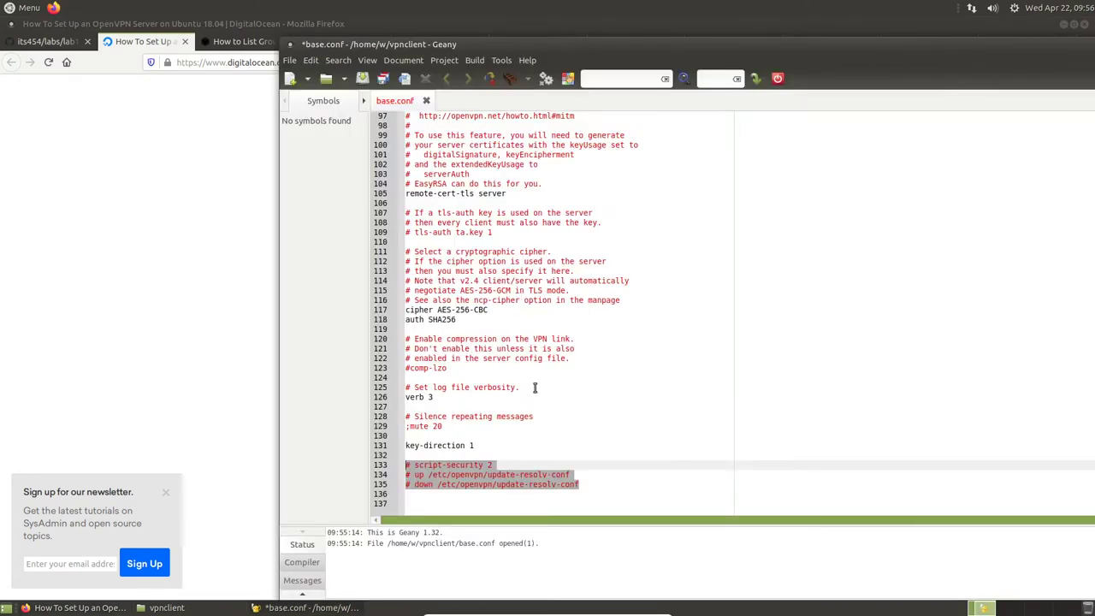
left_click(492, 446)
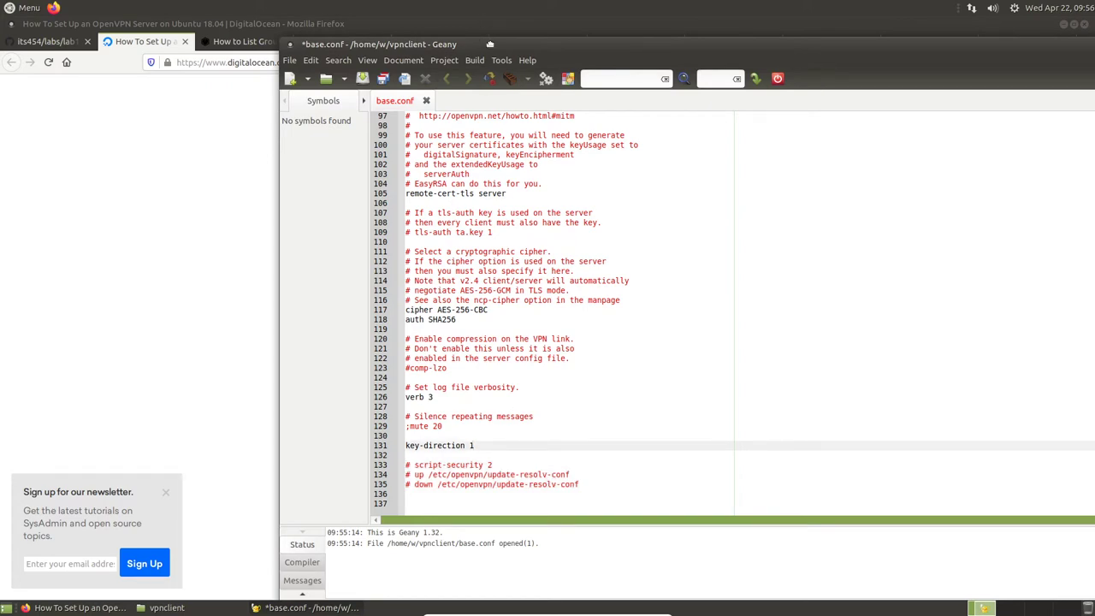
left_click_drag(489, 43, 730, 41)
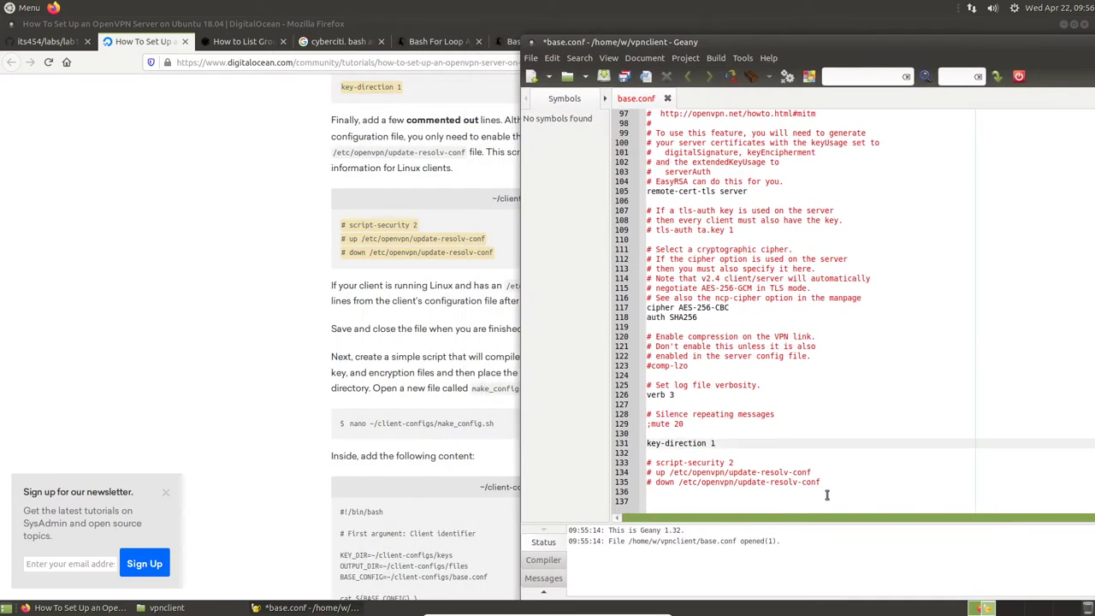
Step: Read in the Firefox tutorial which Linux clients need the /etc/openvpn/update-resolv-conf directives enabled
left_click(469, 266)
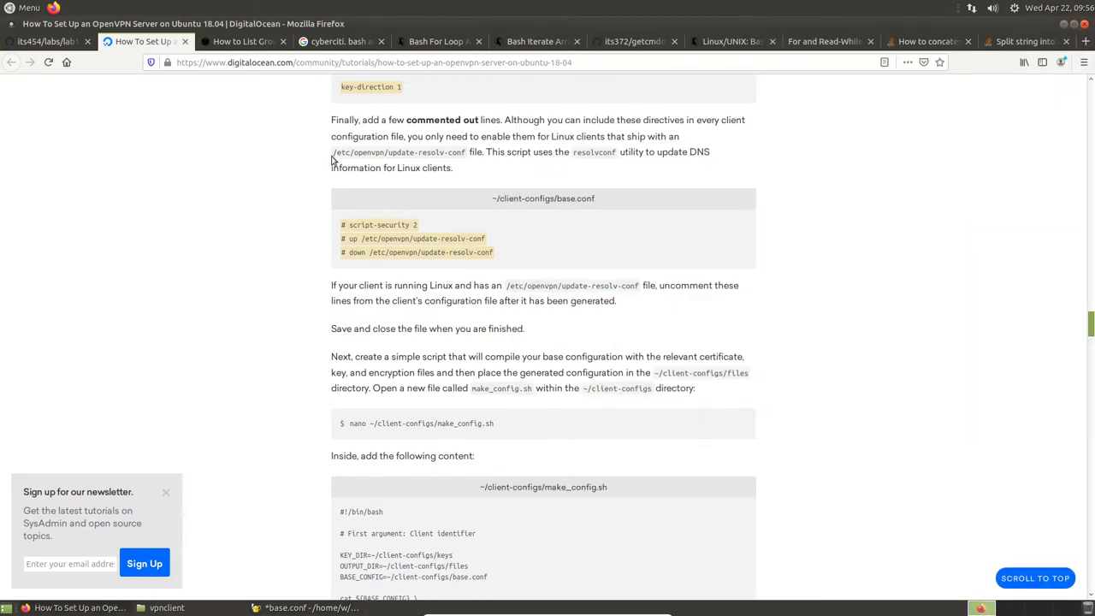
left_click_drag(330, 158, 468, 153)
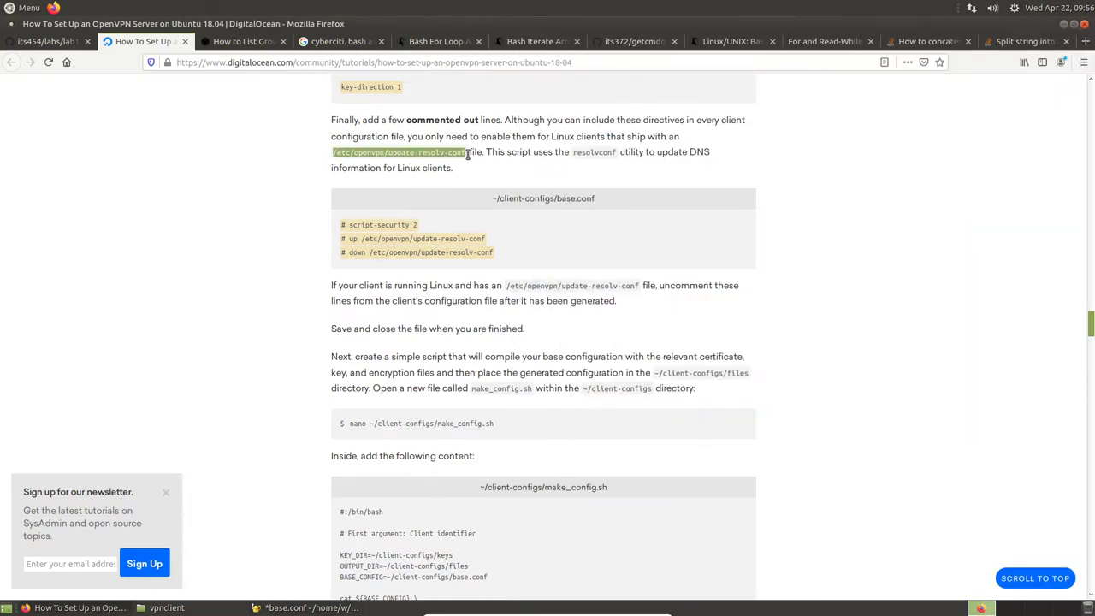
left_click(528, 175)
left_click_drag(406, 137, 535, 137)
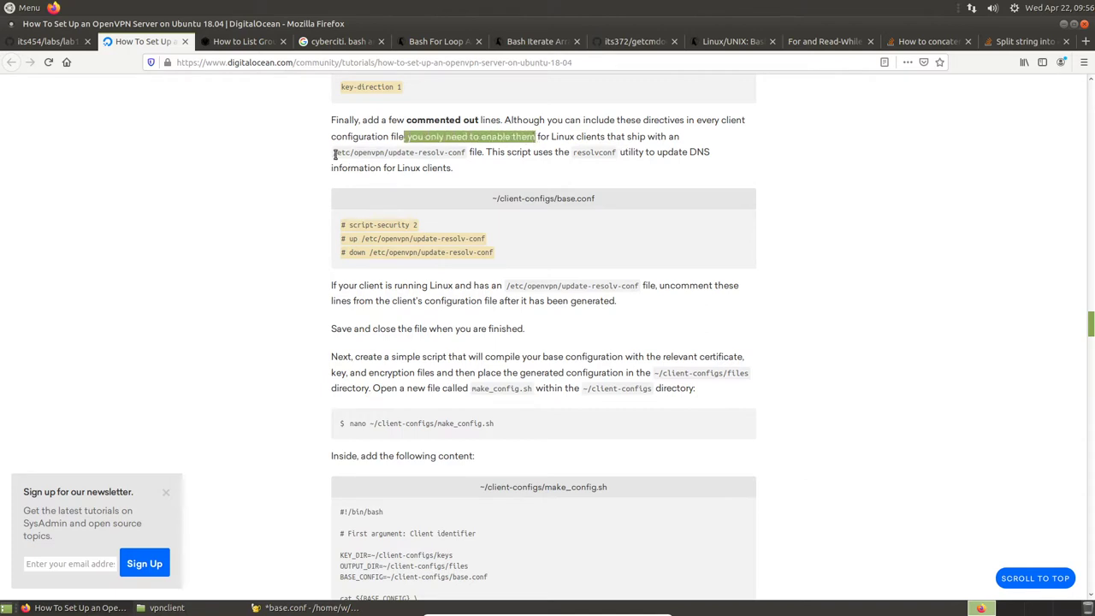
left_click_drag(336, 154, 483, 154)
left_click(515, 179)
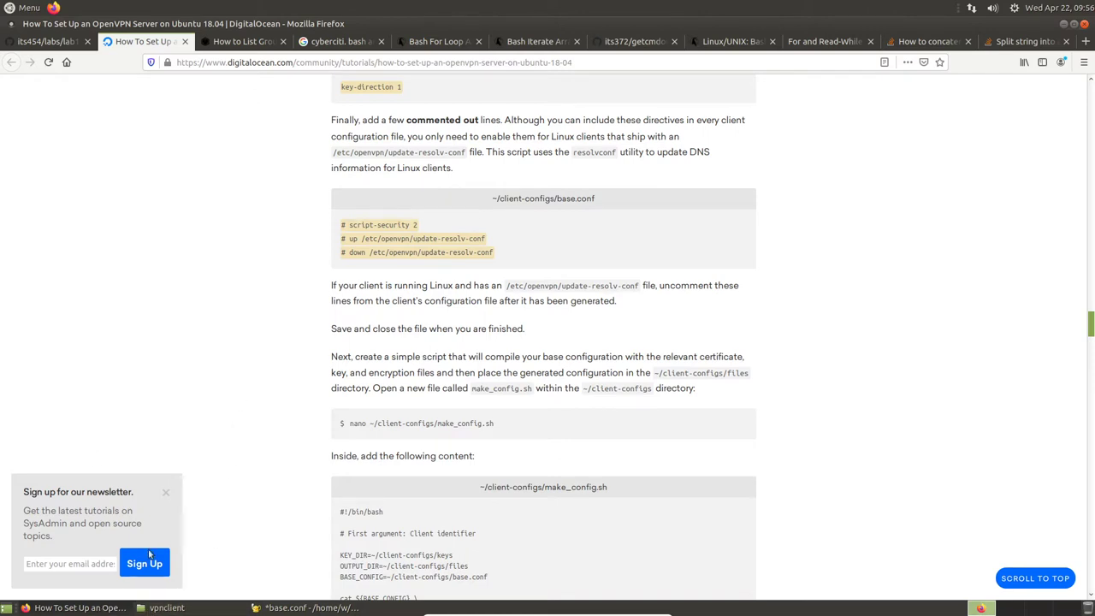
Step: Open a terminal in the vpnclient folder, minimize the file manager and move the terminal clear of the tutorial paragraph
left_click(219, 608)
left_click(621, 421)
right_click(623, 407)
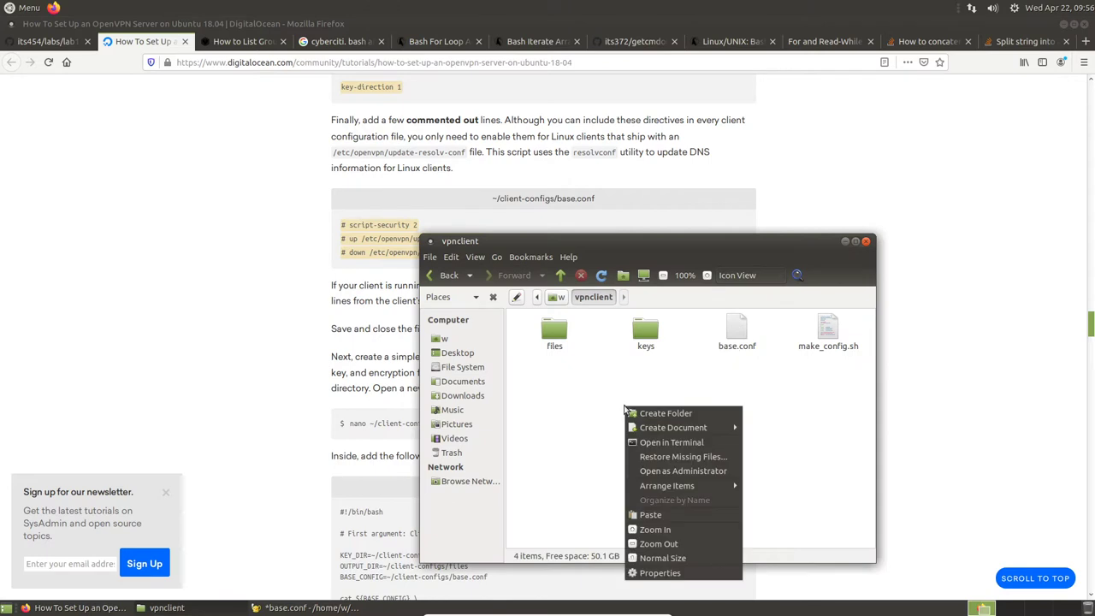
left_click(668, 448)
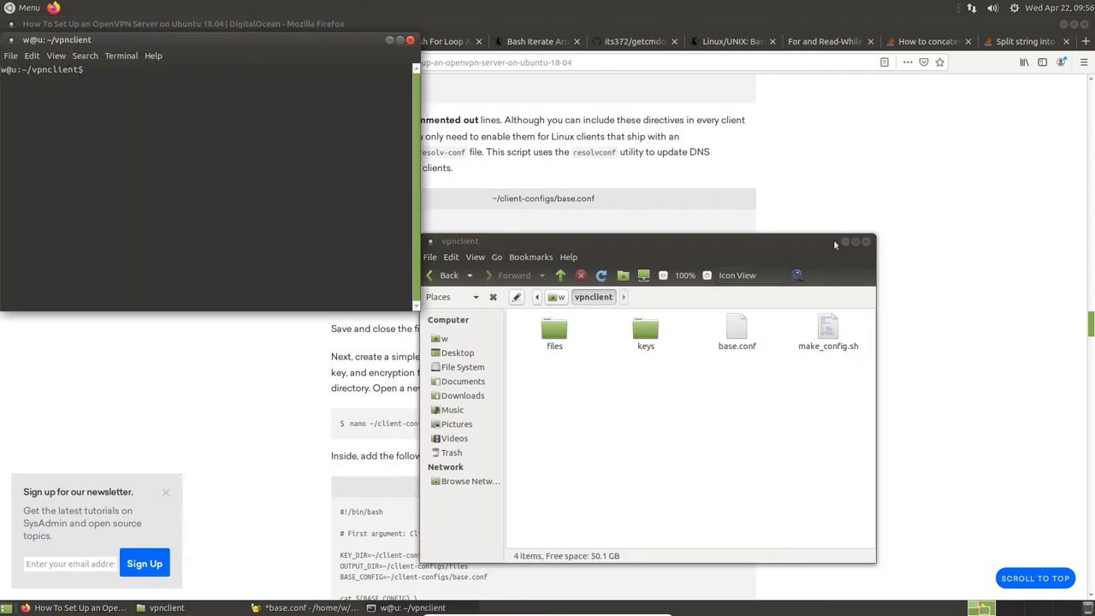
left_click(844, 242)
left_click_drag(110, 43, 657, 301)
Step: Refresh the package lists with sudo apt update, entering the account password for sudo
type("sud")
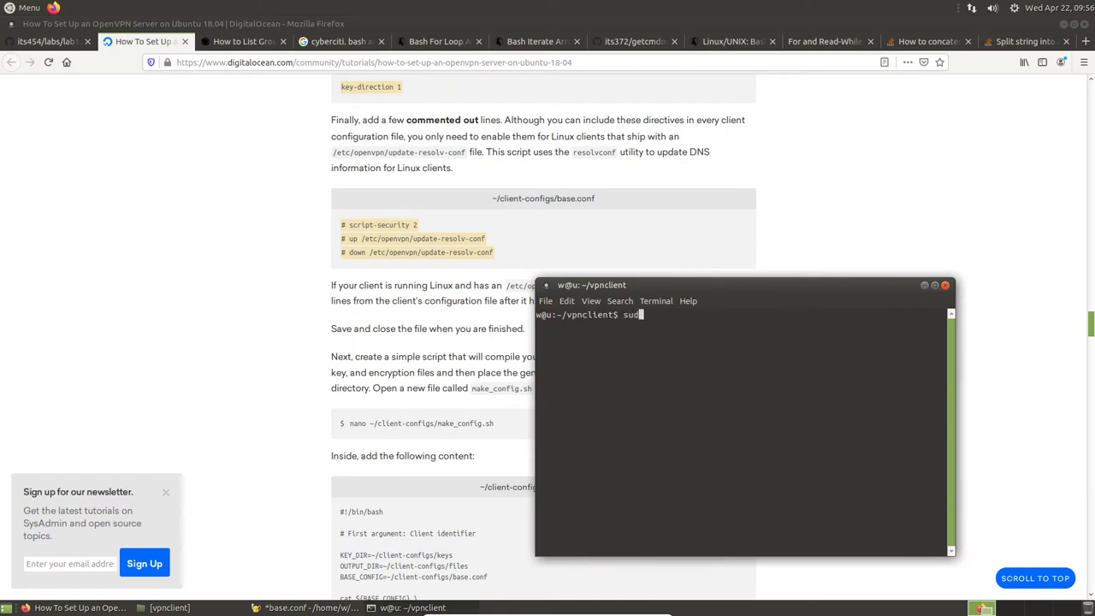
type("o apt update")
key("Return")
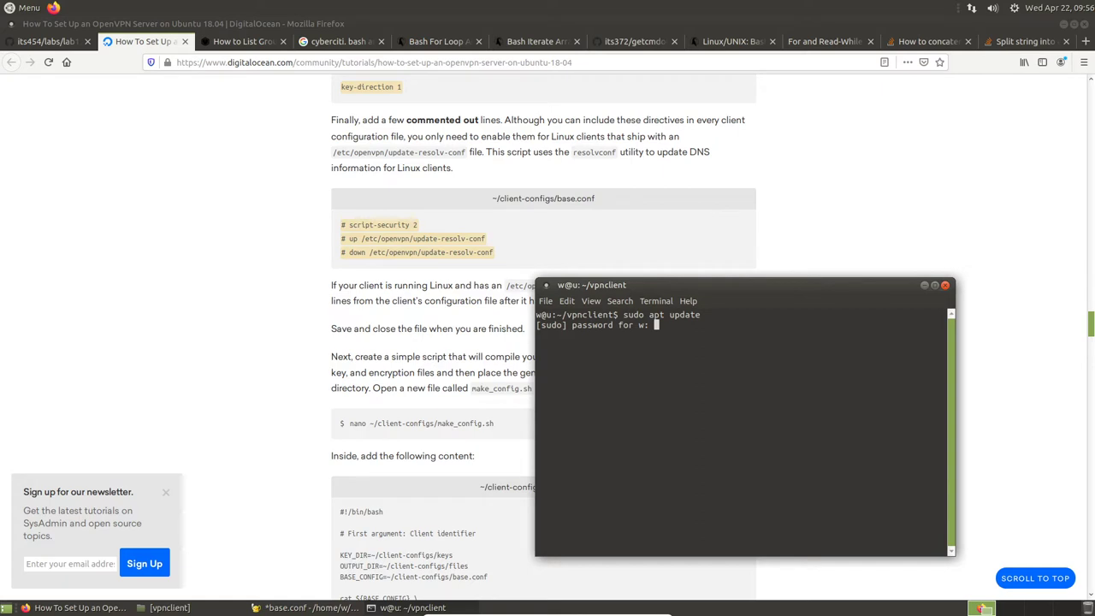
key("Return")
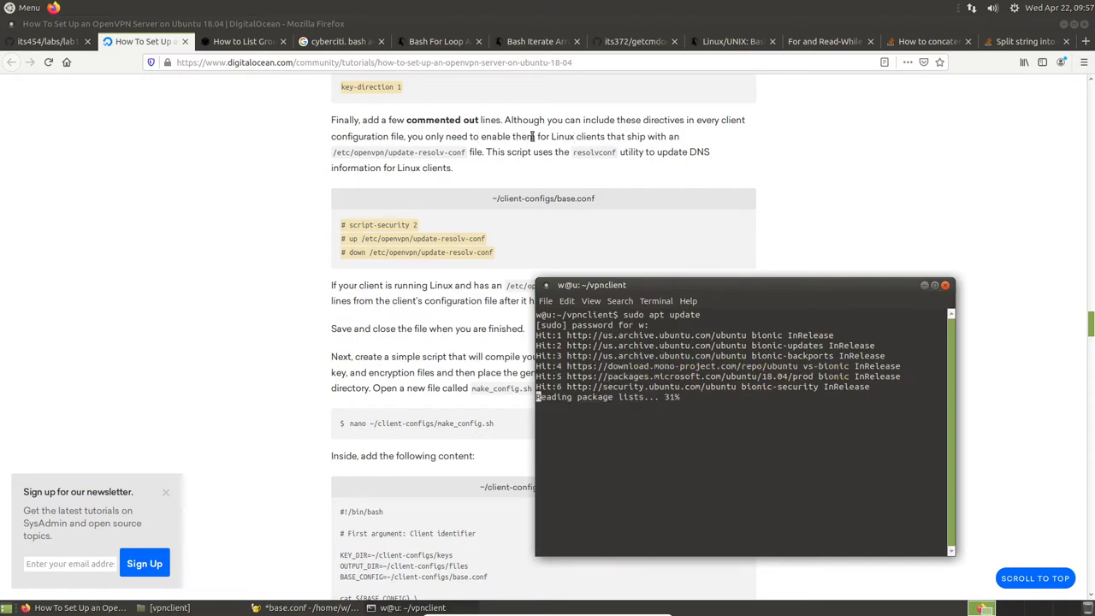
Step: Return to the Firefox tutorial and recheck the /etc/openvpn/update-resolv-conf path mentioned for Linux clients
left_click(466, 168)
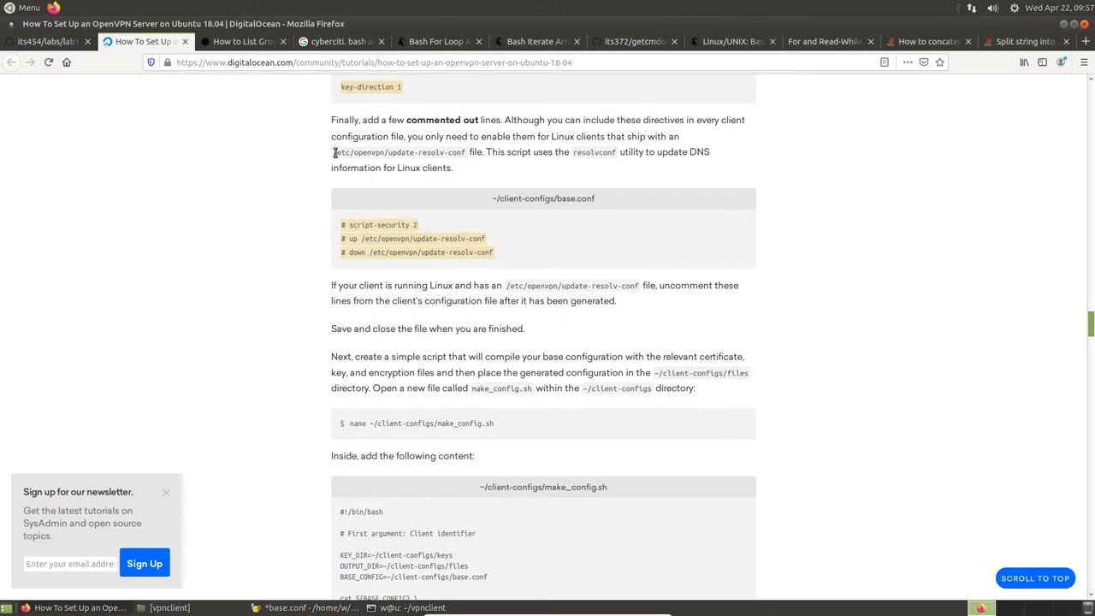
left_click_drag(335, 154, 469, 154)
left_click(498, 198)
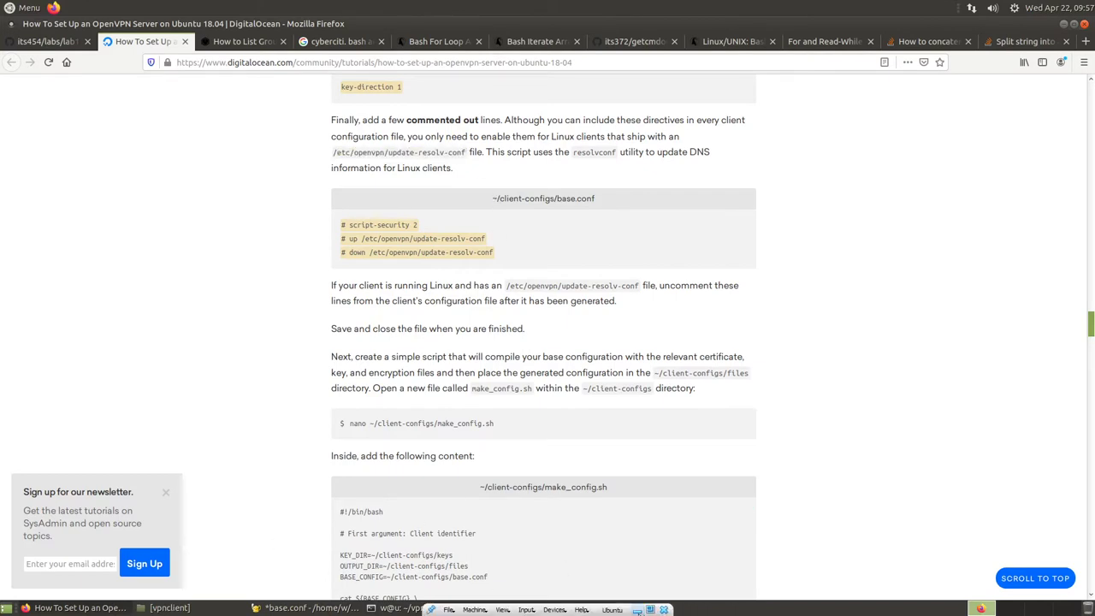
Step: Switch to the seed2 virtual machine, show it full screen and dismiss its Software Updater prompt without installing
left_click(650, 609)
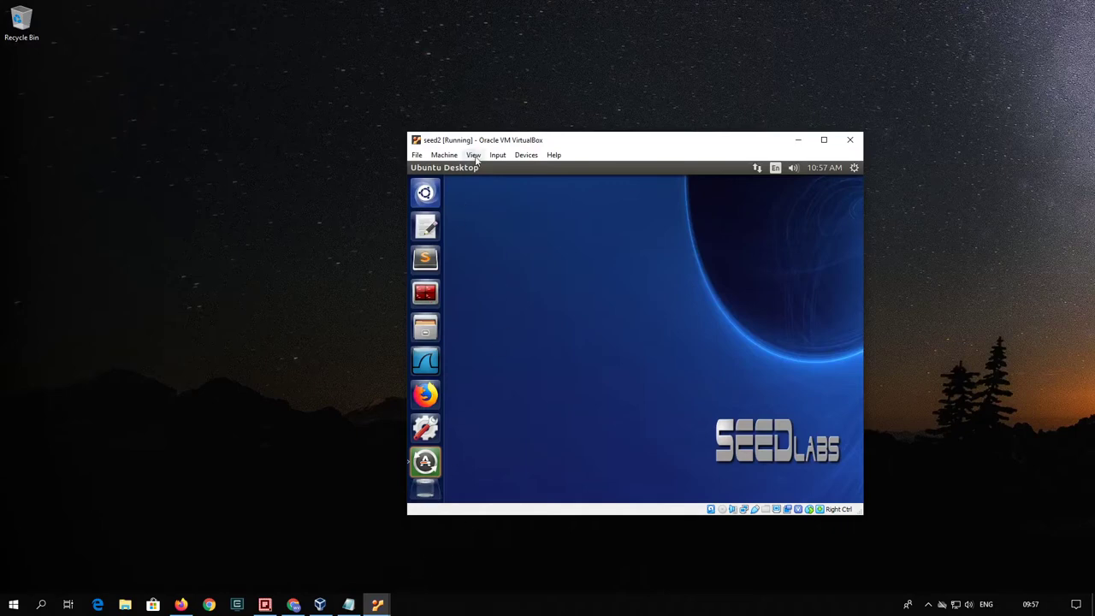
left_click_drag(548, 147, 407, 111)
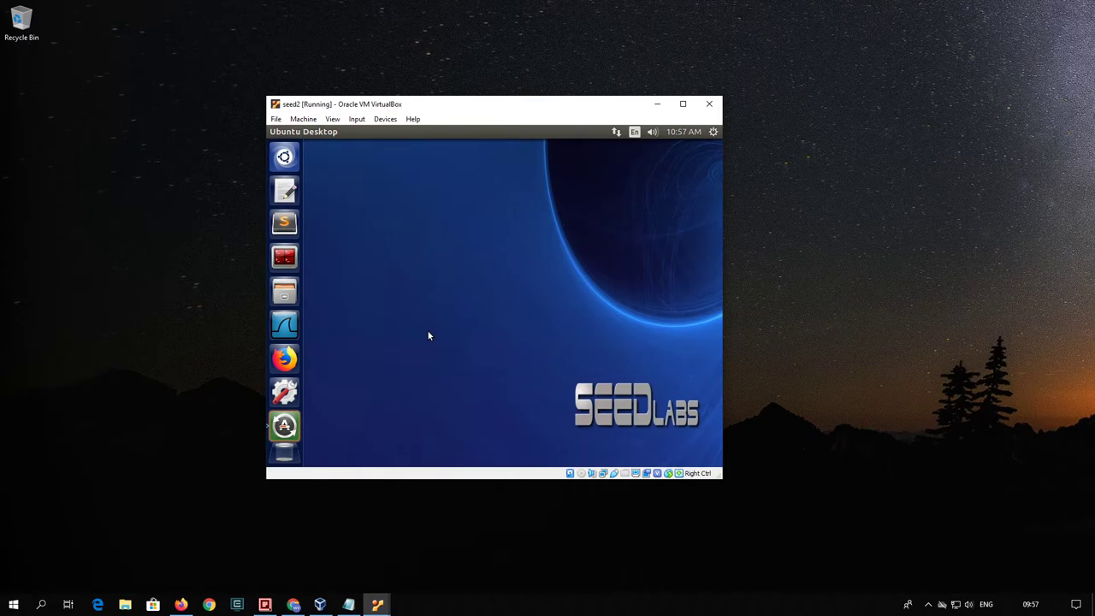
key("ctrl+f")
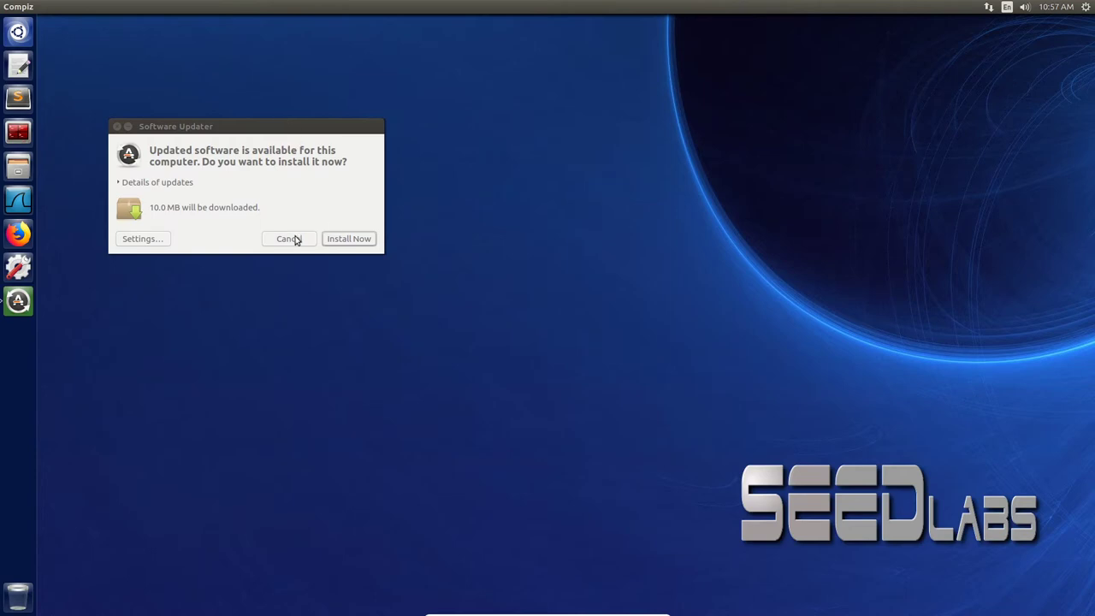
left_click(285, 241)
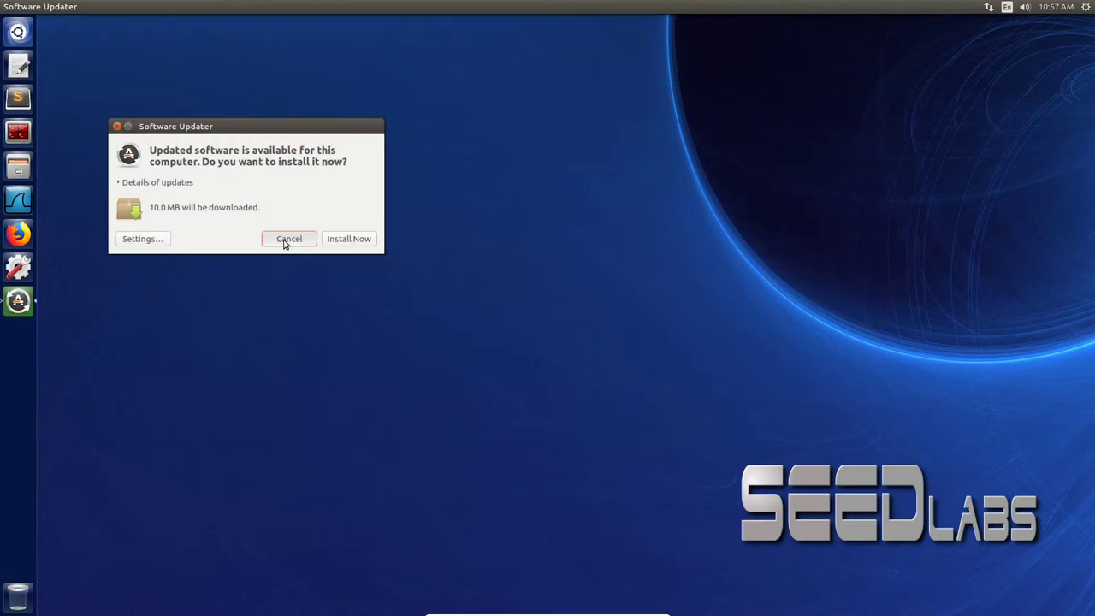
Step: Open a terminal on seed2 and refresh the package lists with sudo apt update, entering the account password for sudo
left_click(14, 135)
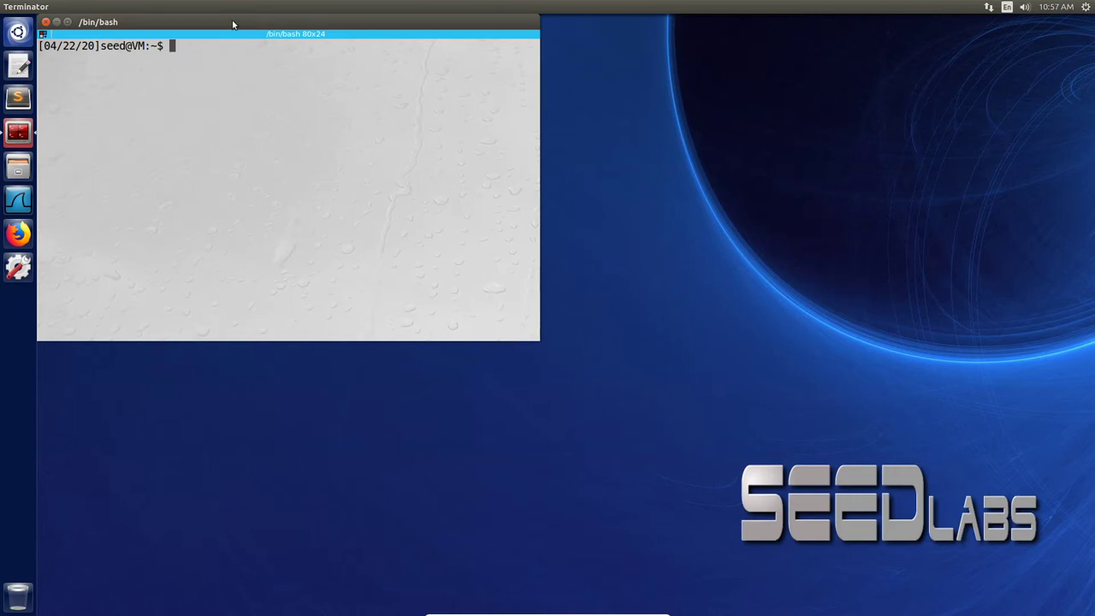
left_click_drag(232, 24, 503, 157)
type("sudo apt")
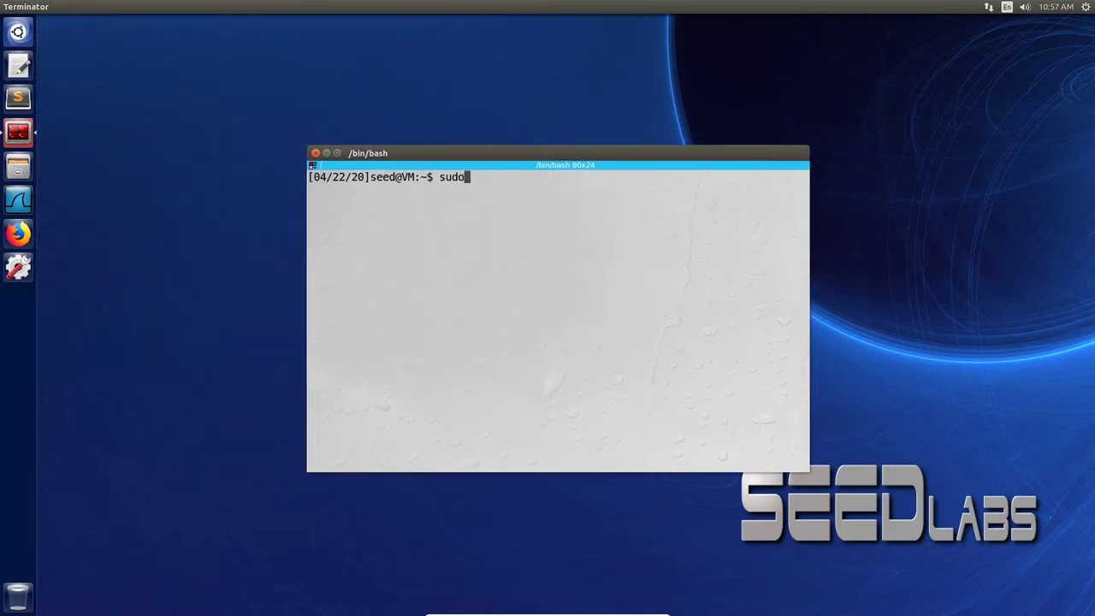
key("BackSpace")
type("t update")
key("Return")
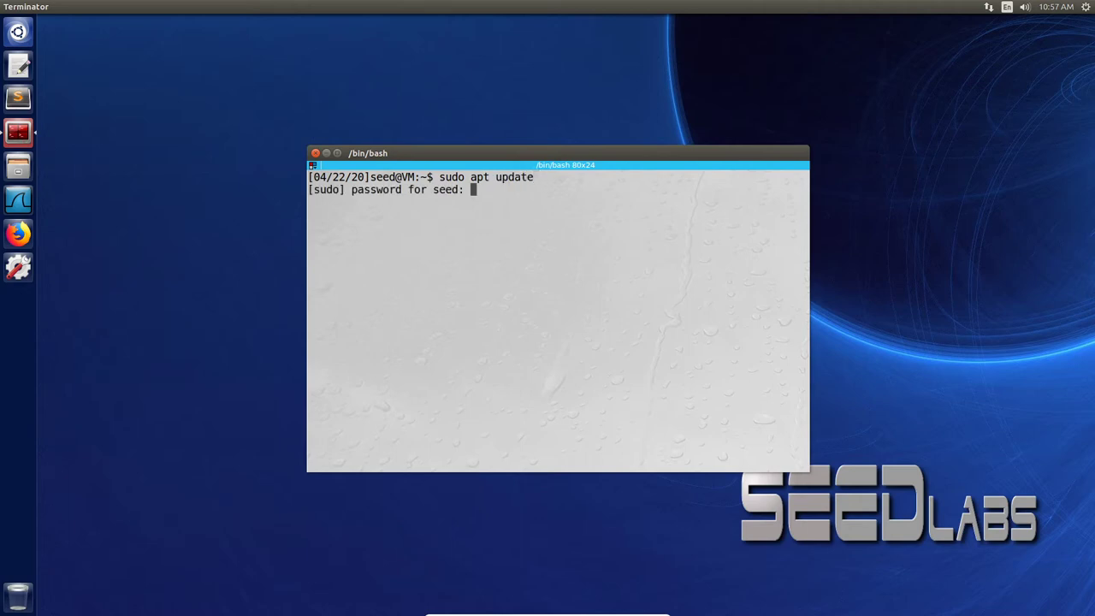
key("Return")
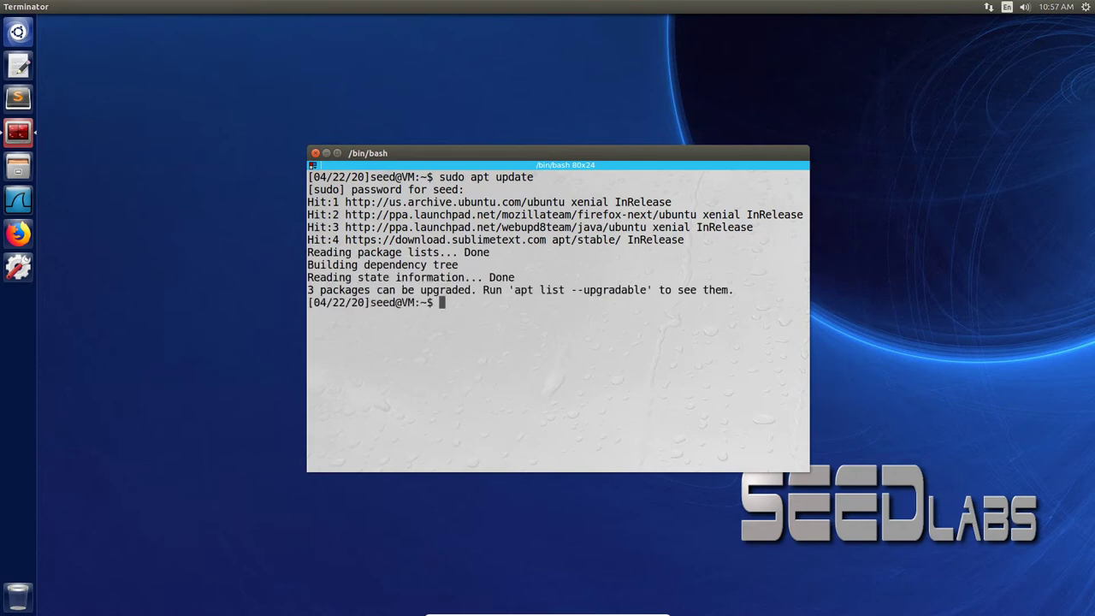
Step: Upgrade the installed packages on seed2 with sudo apt upgrade, answering Y to continue
type("sudo apt upgrade")
key("Return")
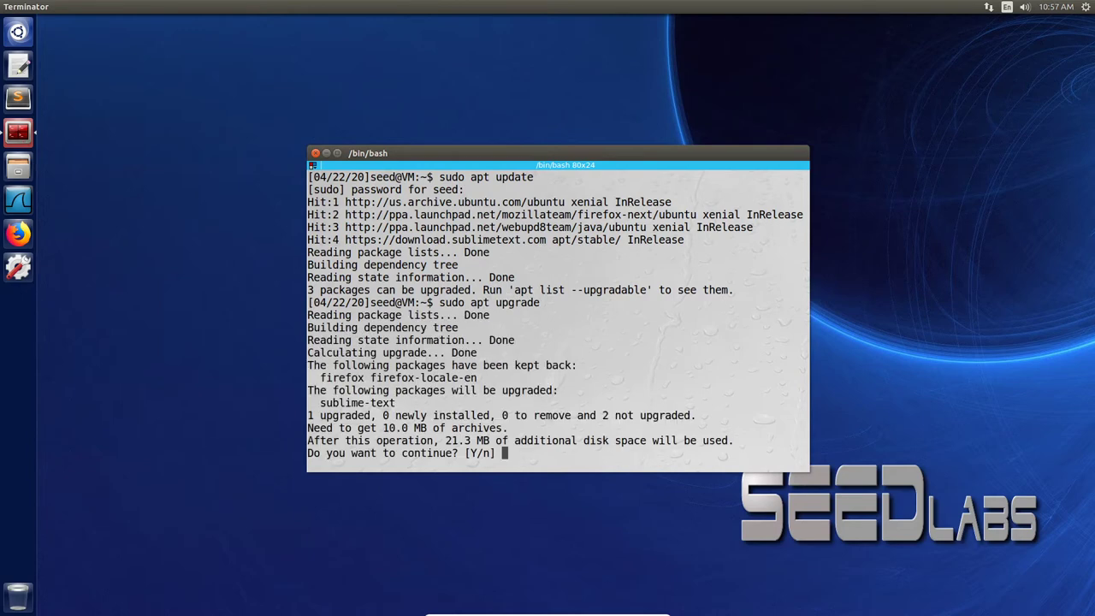
type("Y")
key("Return")
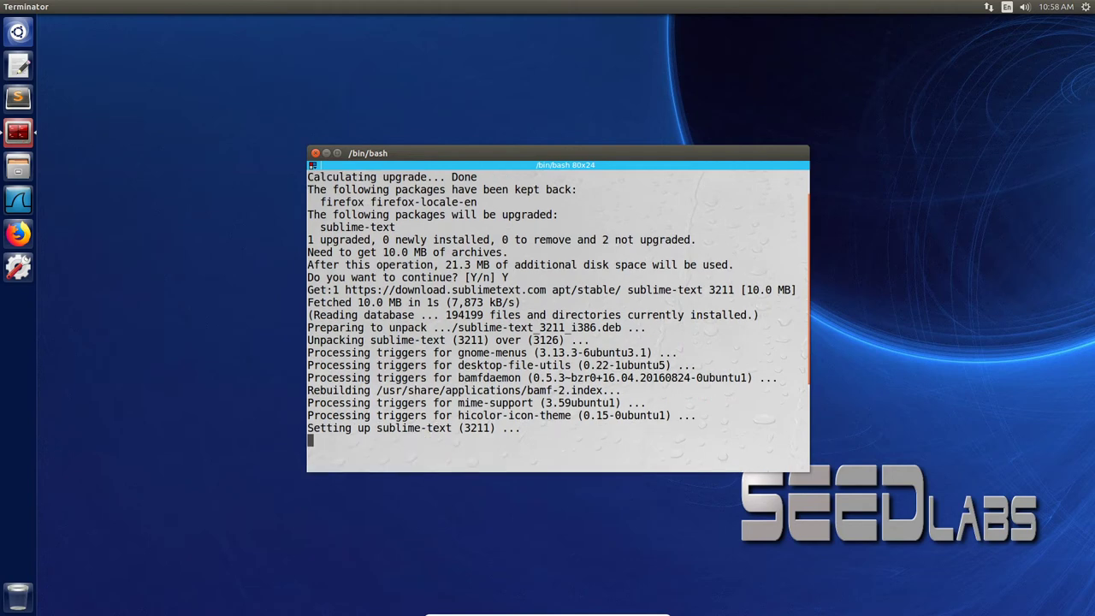
Step: Enter the comment line "# install openvpn" in the seed2 terminal
type("sudo")
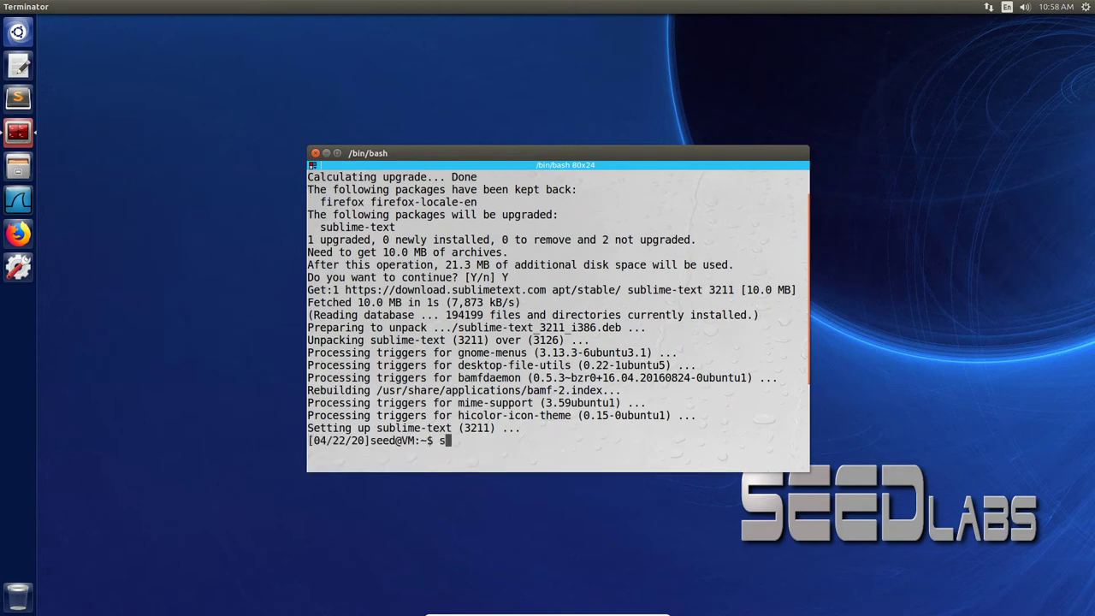
key("BackSpace")
key("BackSpace")
key("BackSpace")
key("BackSpace")
type("# install openv")
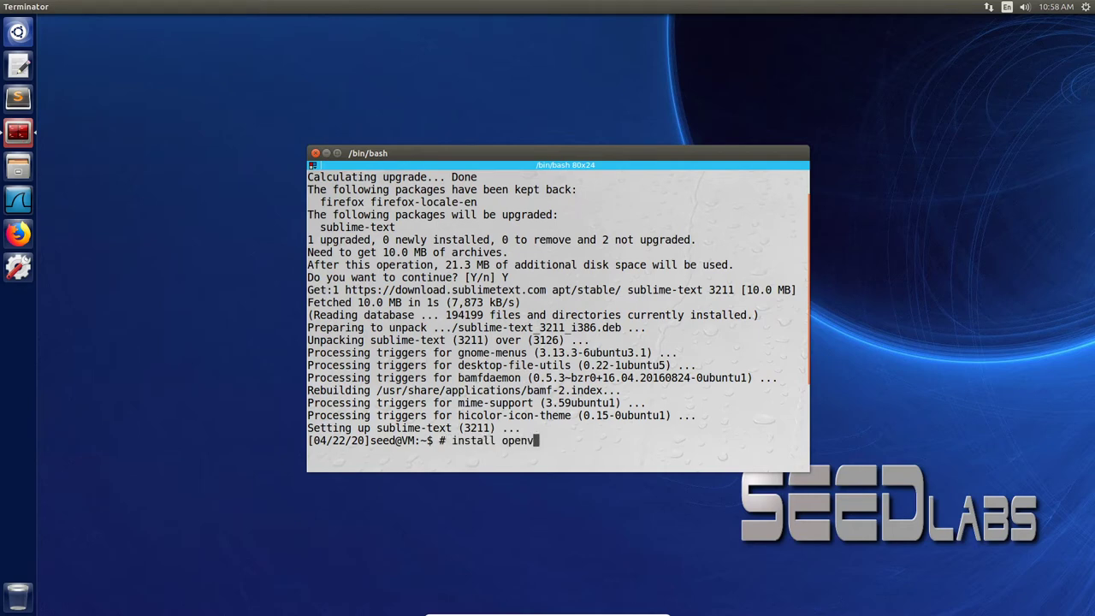
type("pn")
key("Return")
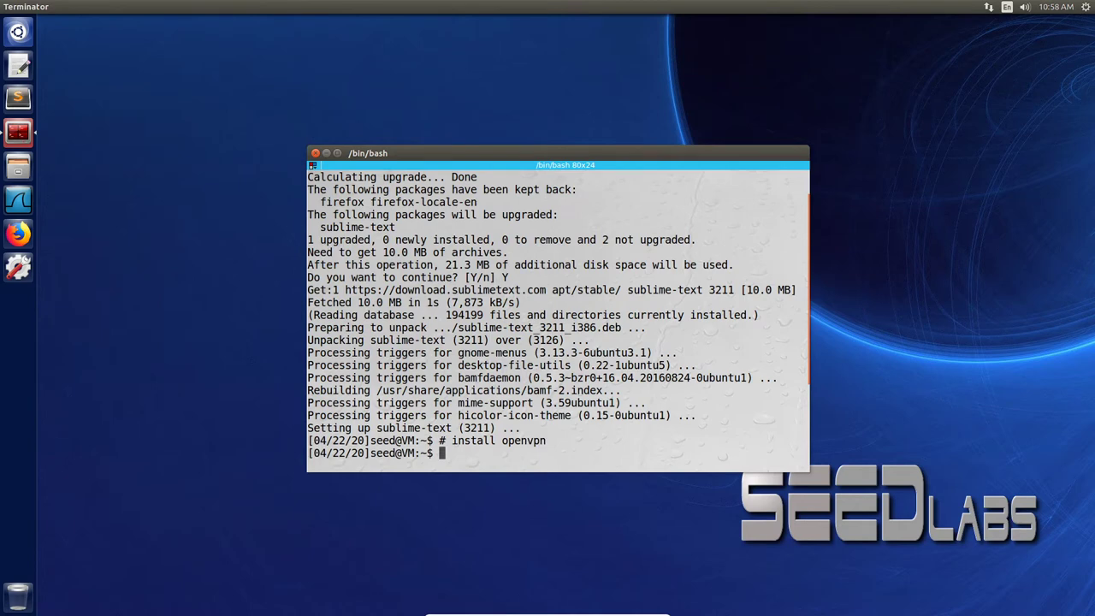
Step: Install the OpenVPN package on seed2 with sudo apt install openvpn, answering Y to continue
type("sudo ap tins")
key("BackSpace")
key("BackSpace")
key("BackSpace")
key("BackSpace")
key("BackSpace")
type("t install openvpn")
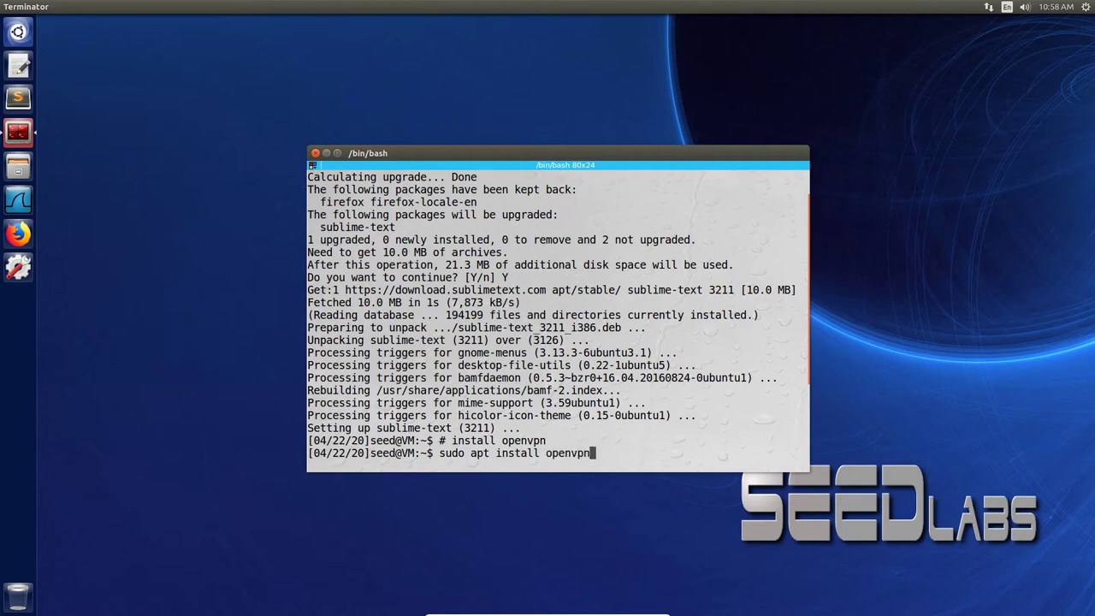
key("Return")
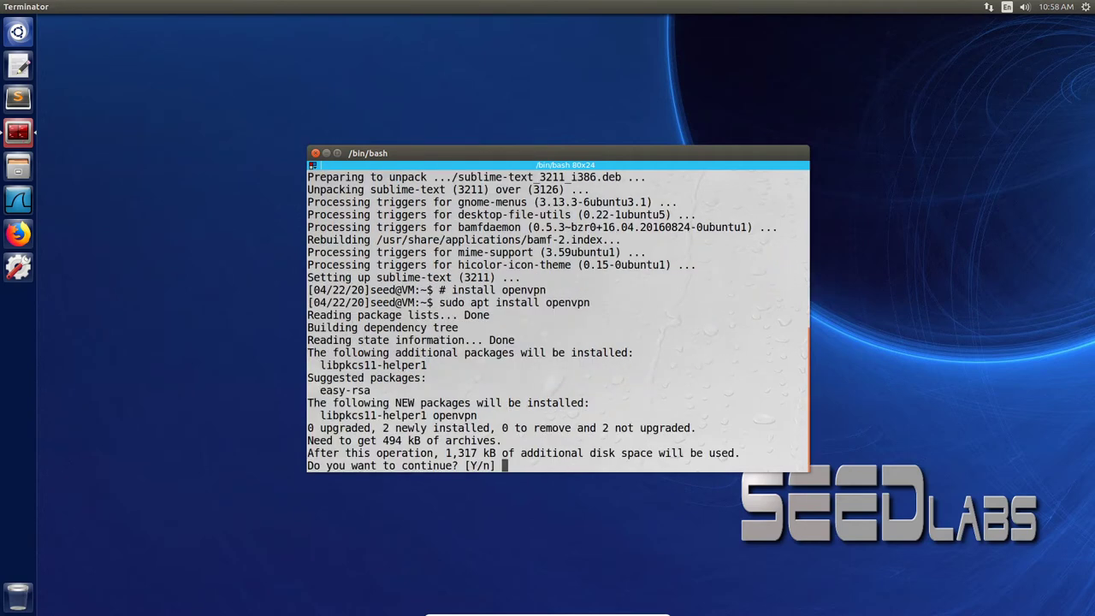
type("Y")
key("Return")
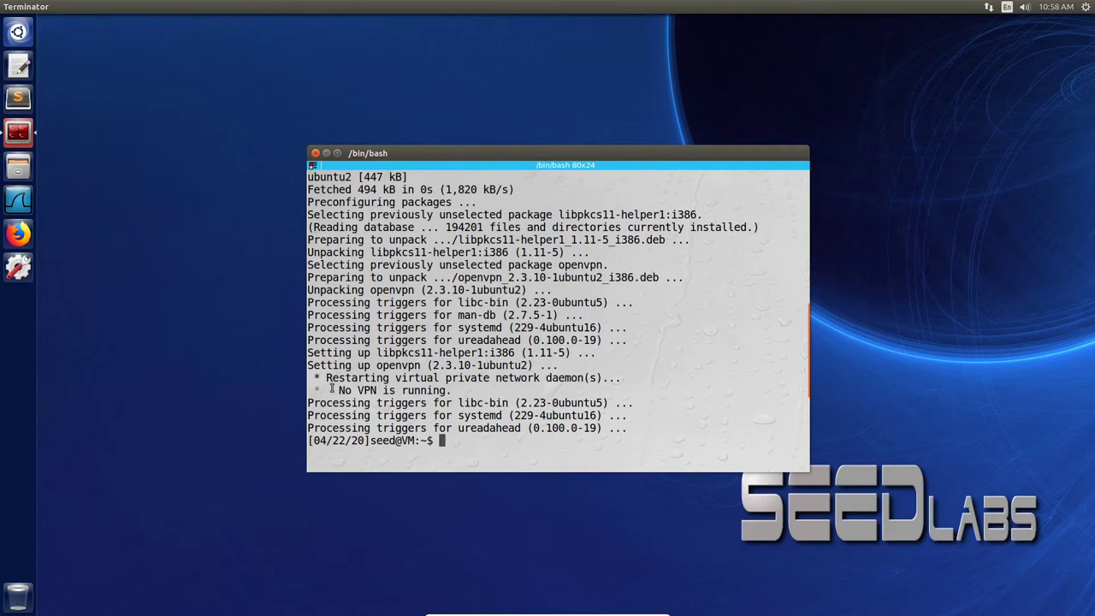
Step: List the contents of /etc/openvpn/ on seed2 to check for the update-resolv-conf file
left_click_drag(331, 387, 488, 390)
left_click(520, 445)
type("ls /etc/ope")
key("Tab")
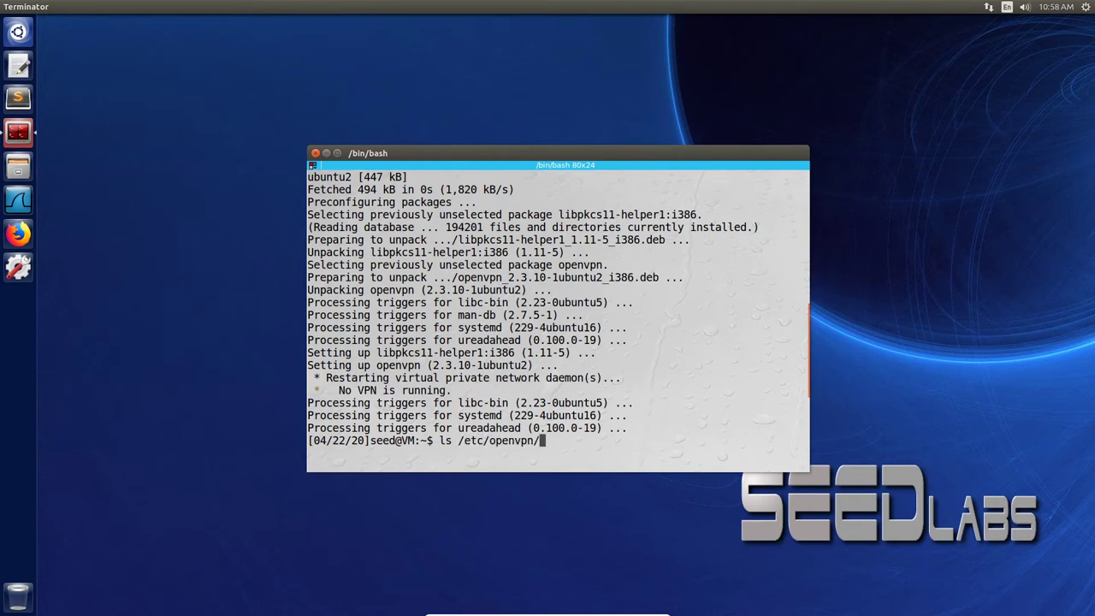
key("Return")
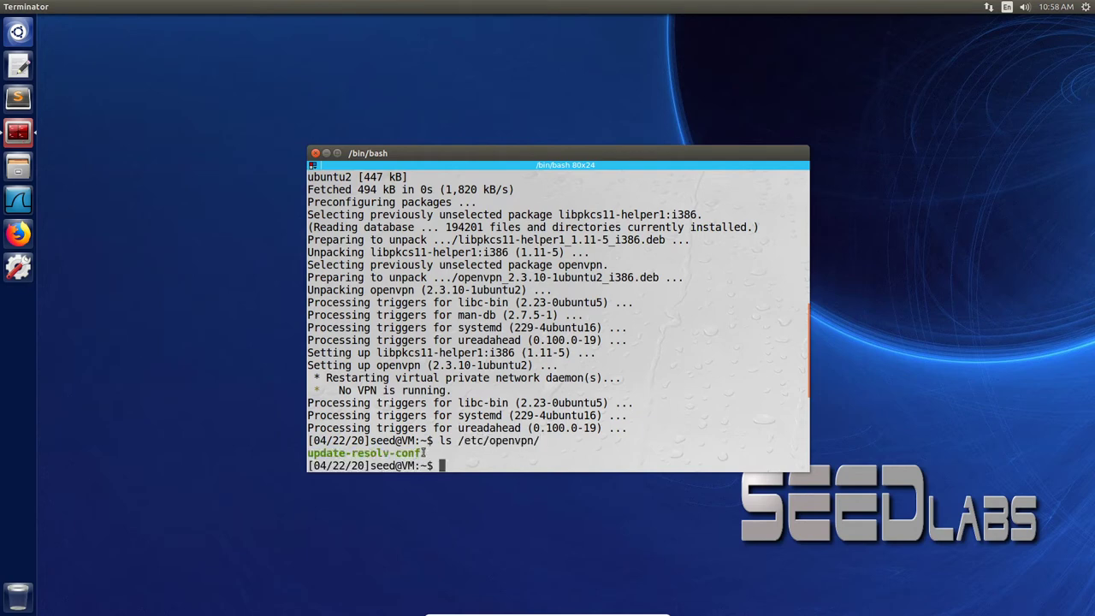
left_click_drag(422, 452, 306, 451)
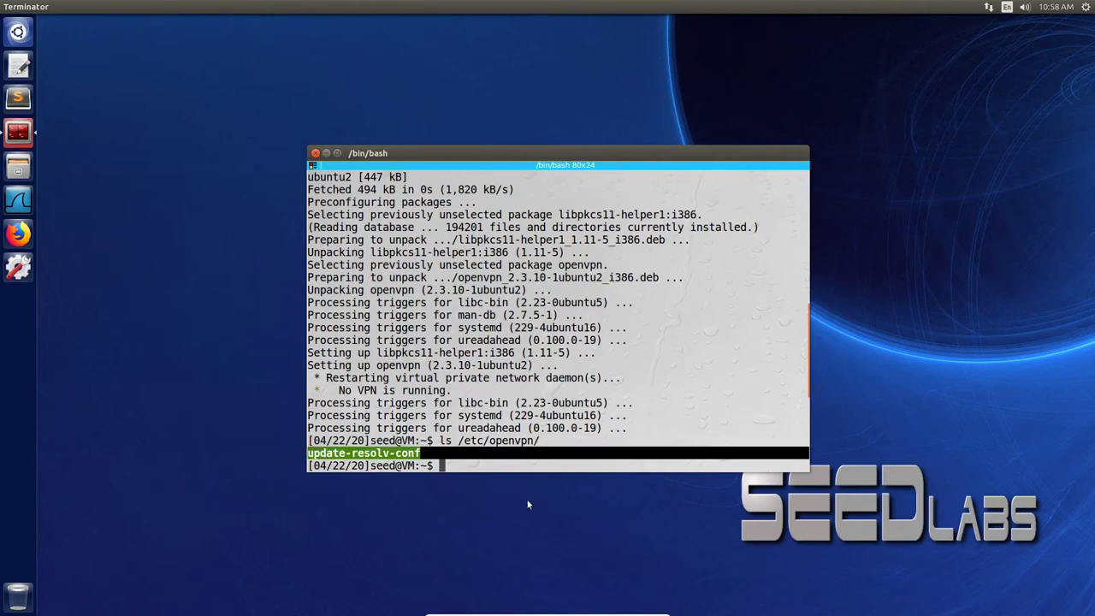
Step: Return to the Ubuntu virtual machine and highlight the tutorial sentence on Linux clients that ship with /etc/openvpn/update-resolv-conf
left_click(630, 609)
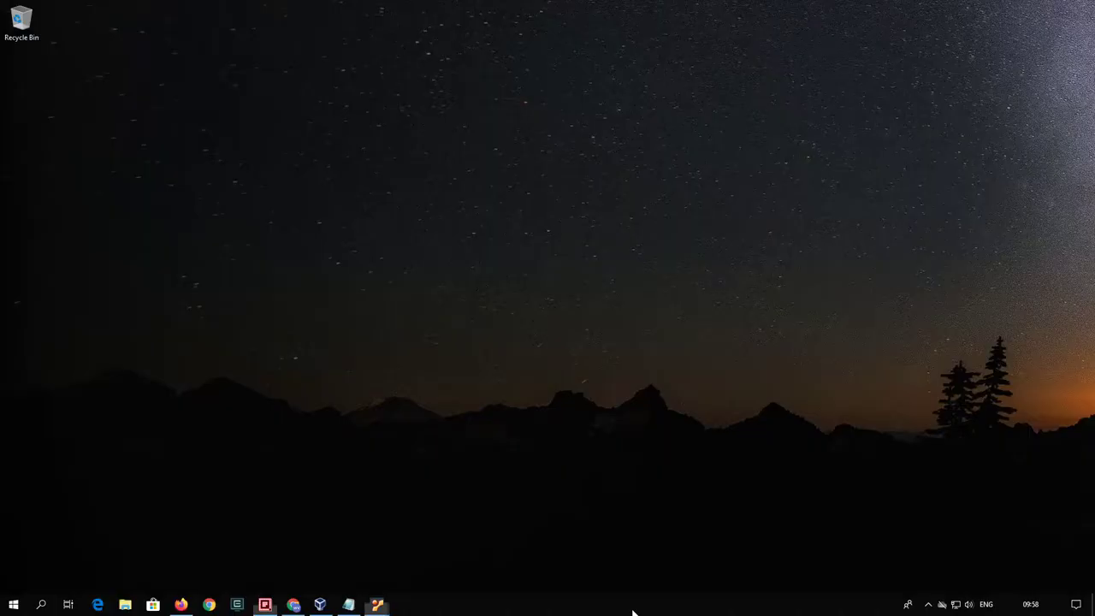
mouse_move(378, 599)
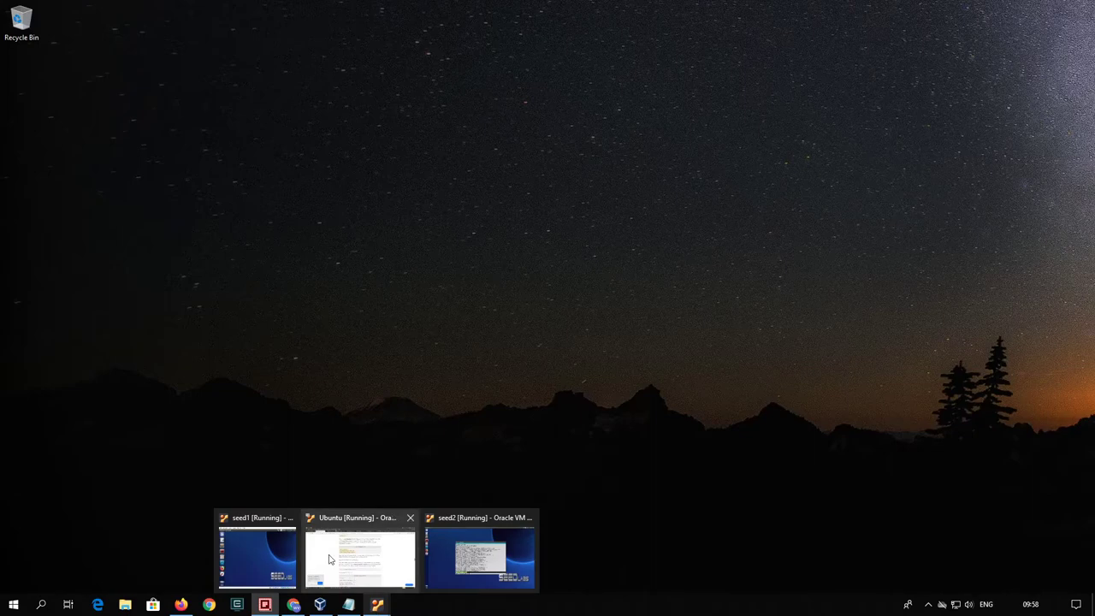
left_click(392, 565)
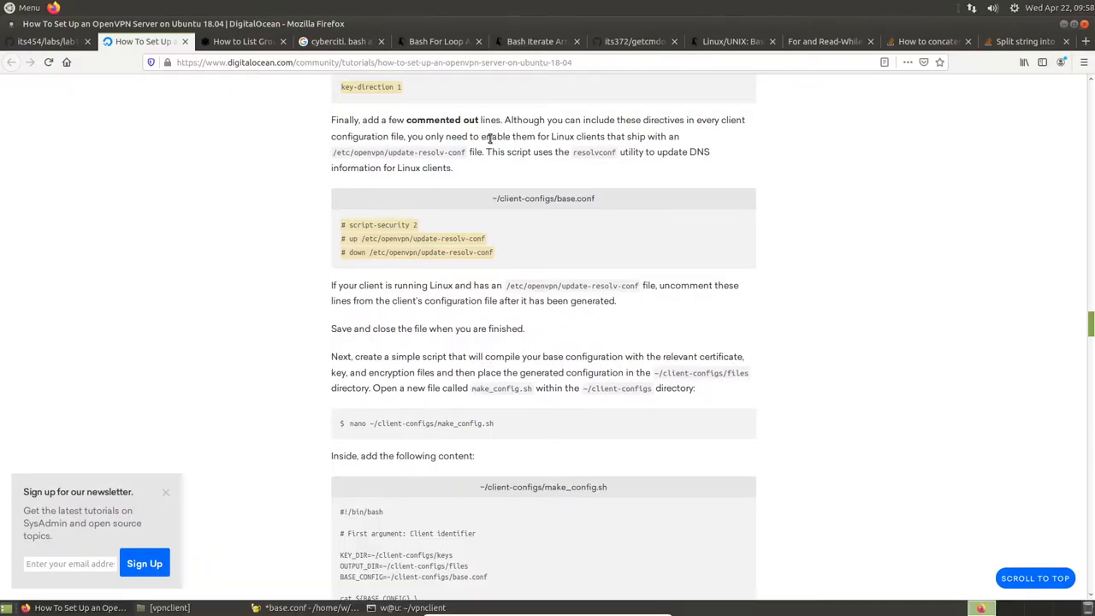
left_click_drag(414, 137, 482, 152)
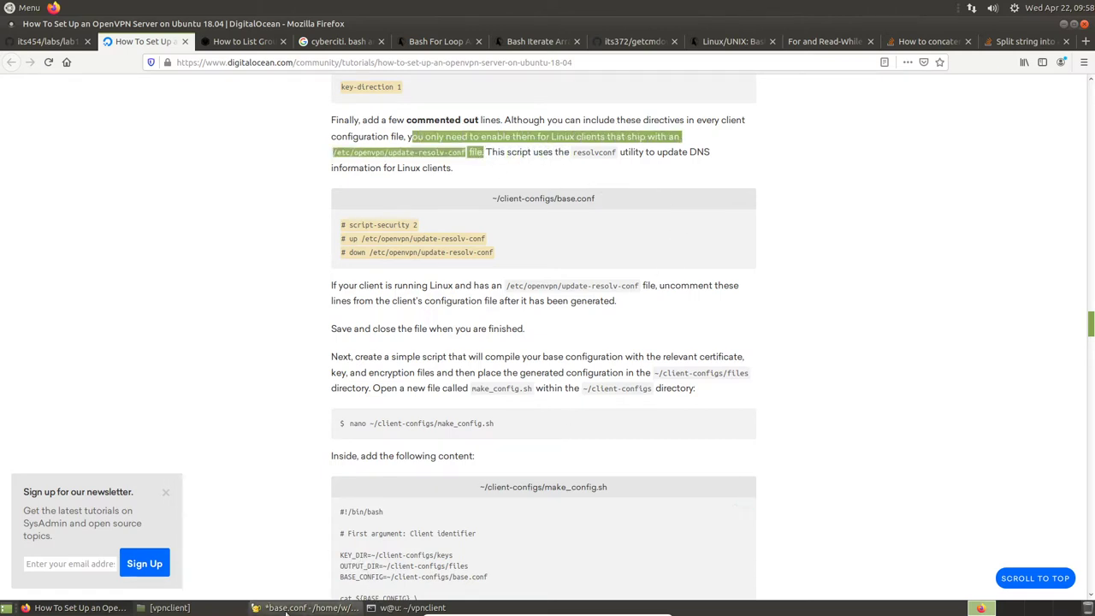
Step: In base.conf in Geany, uncomment the closing directives script-security 2 and the up and down /etc/openvpn/update-resolv-conf lines
left_click(282, 607)
left_click(755, 421)
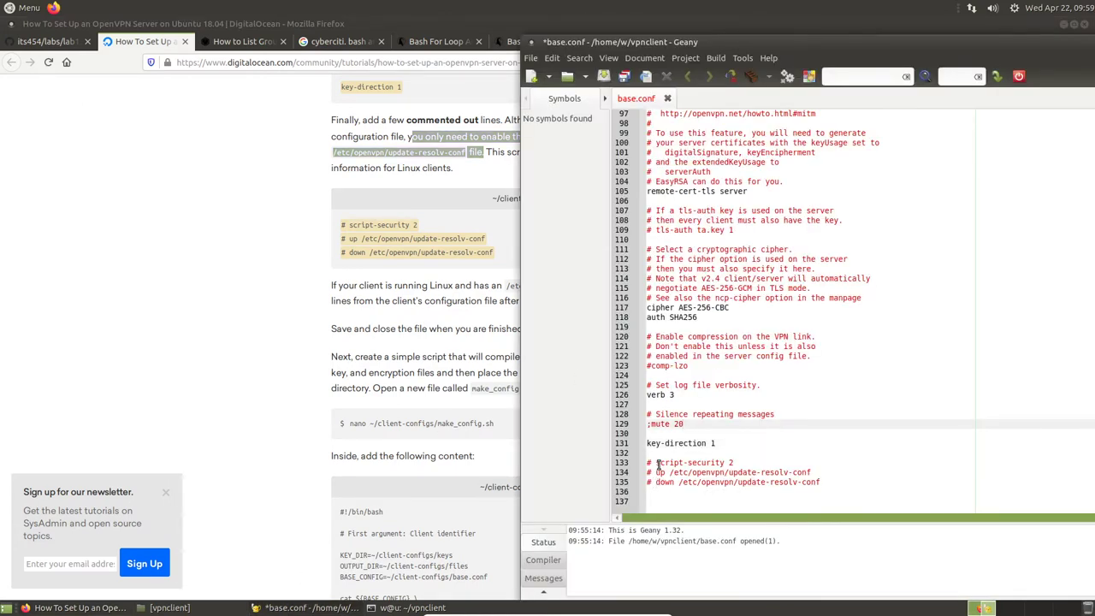
left_click(657, 463)
key("BackSpace")
key("BackSpace")
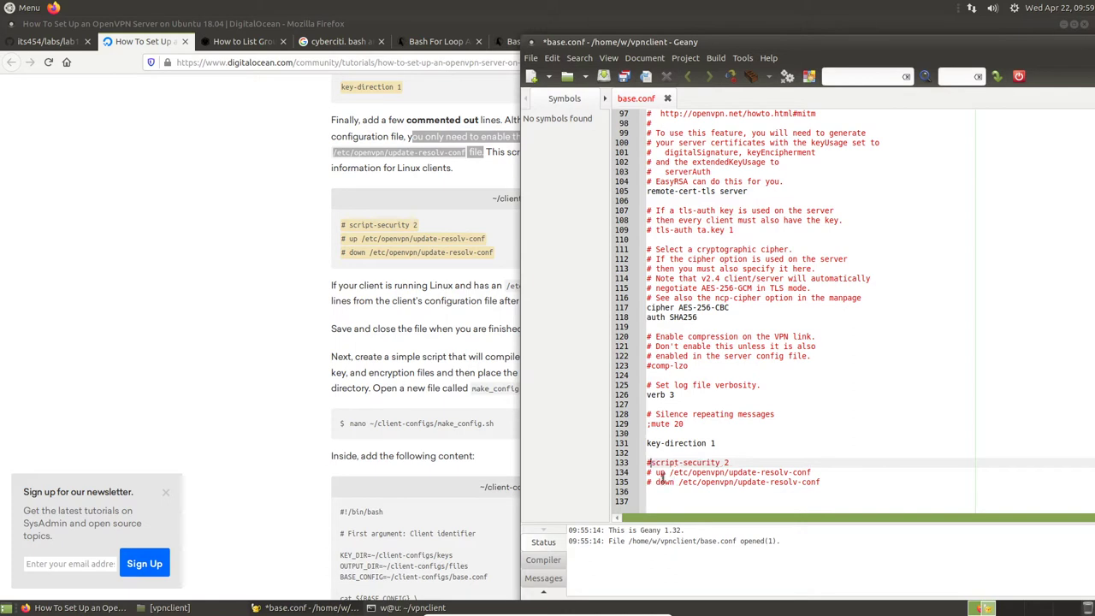
left_click(656, 472)
key("BackSpace")
key("BackSpace")
left_click(656, 481)
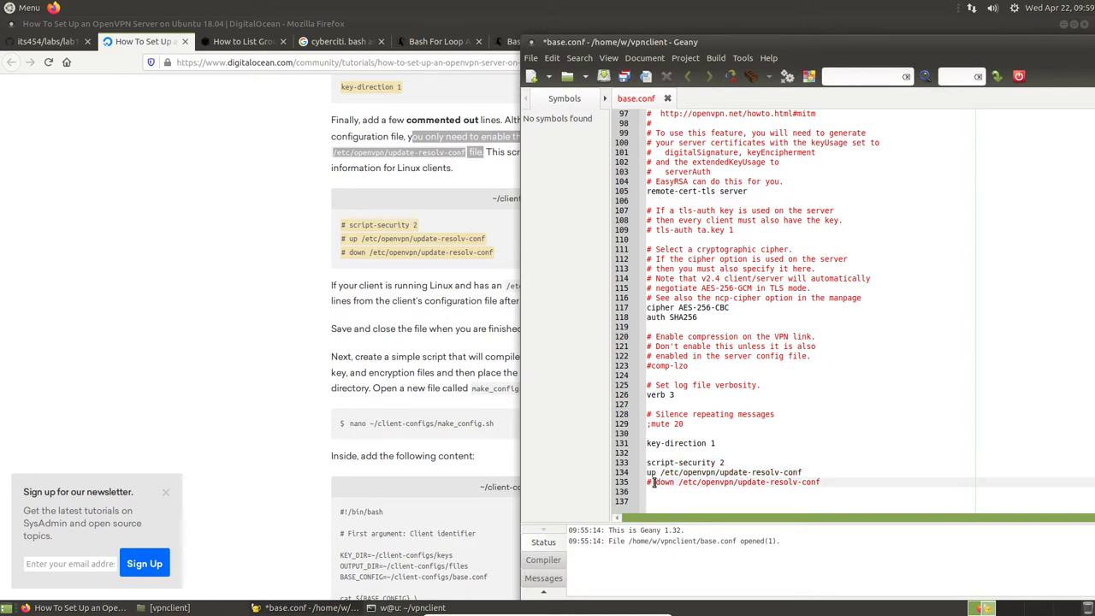